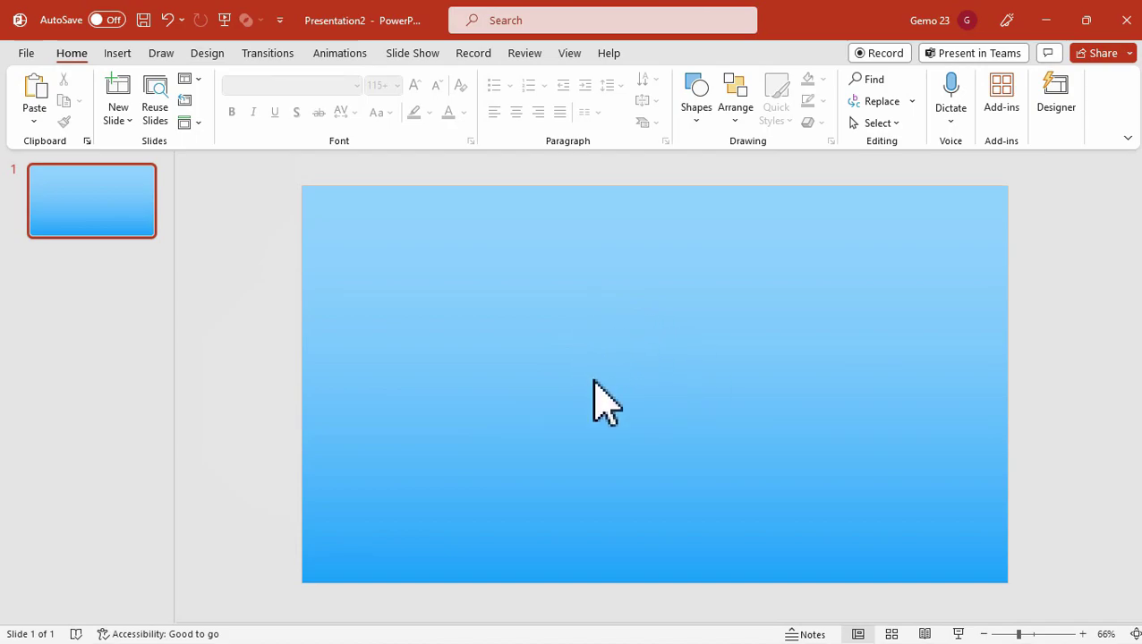
Bring up the Insert commands on the blue gradient slide
{"action": "left_click", "coordinate": [118, 55]}
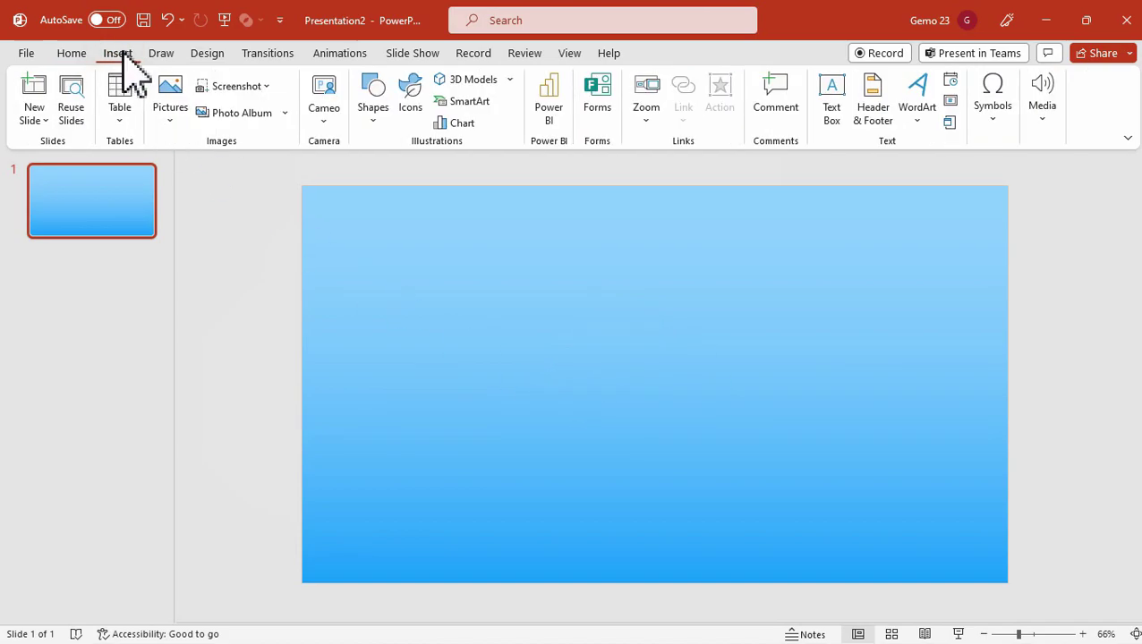
Insert the mrbeast (1) photo from this computer and dismiss the Designer suggestions
{"action": "left_click", "coordinate": [170, 98]}
{"action": "left_click", "coordinate": [208, 170]}
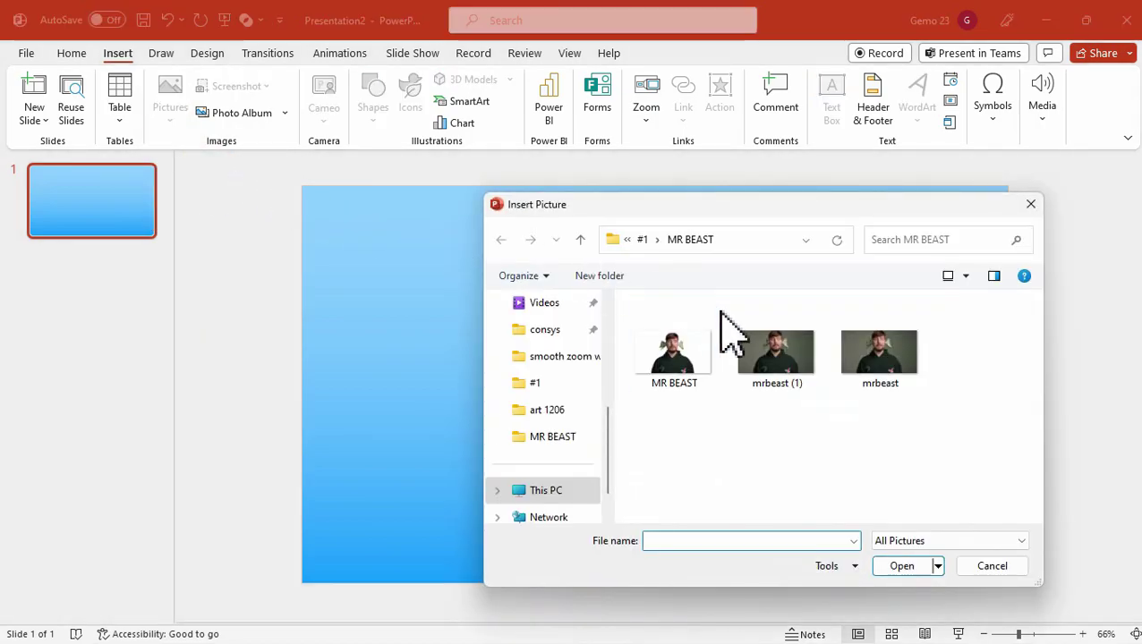
{"action": "double_click", "coordinate": [799, 376]}
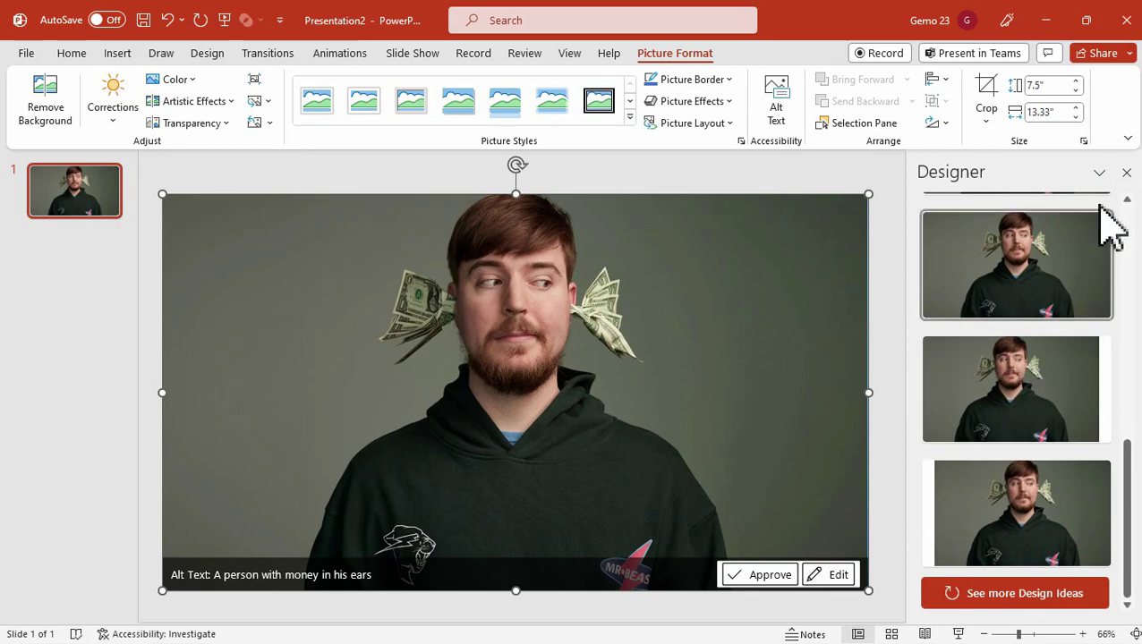
{"action": "left_click", "coordinate": [1126, 172]}
Resize the photo to 8.79 inches wide and centre it on the slide
{"action": "left_click_drag", "start_coordinate": [1004, 192], "coordinate": [767, 330]}
{"action": "left_click_drag", "start_coordinate": [658, 374], "coordinate": [761, 336]}
{"action": "left_click", "coordinate": [754, 228]}
{"action": "left_click", "coordinate": [610, 284]}
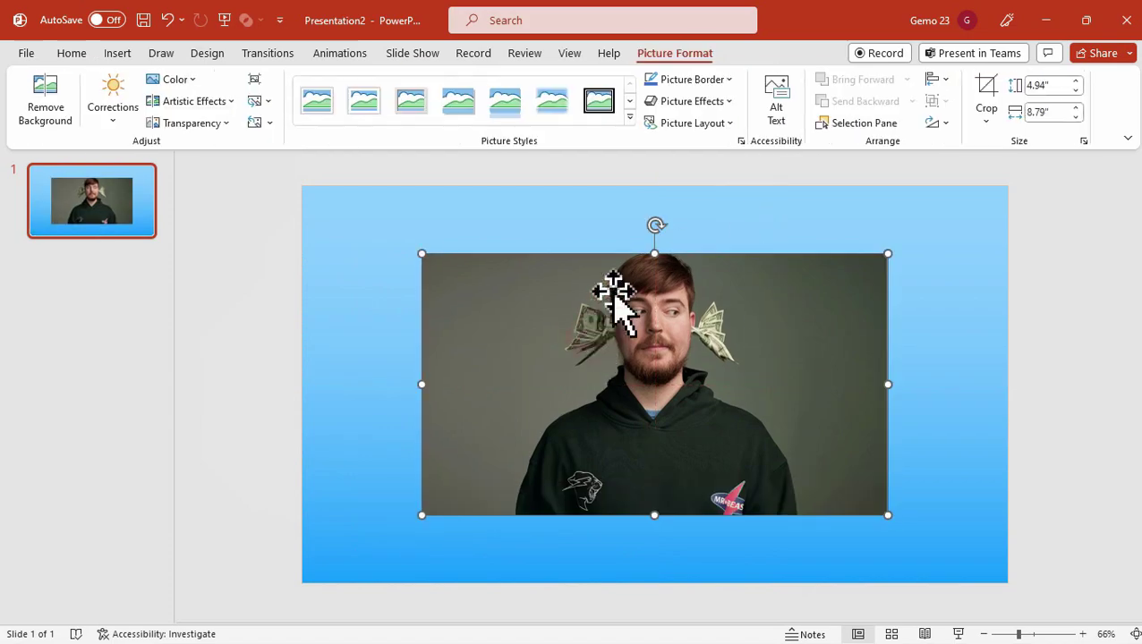
{"action": "left_click", "coordinate": [54, 100]}
Mark the hair, hoodie bottom and dollar bills as areas to keep in the background removal
{"action": "scroll", "coordinate": [788, 456], "scroll_direction": "up", "scroll_amount": 4}
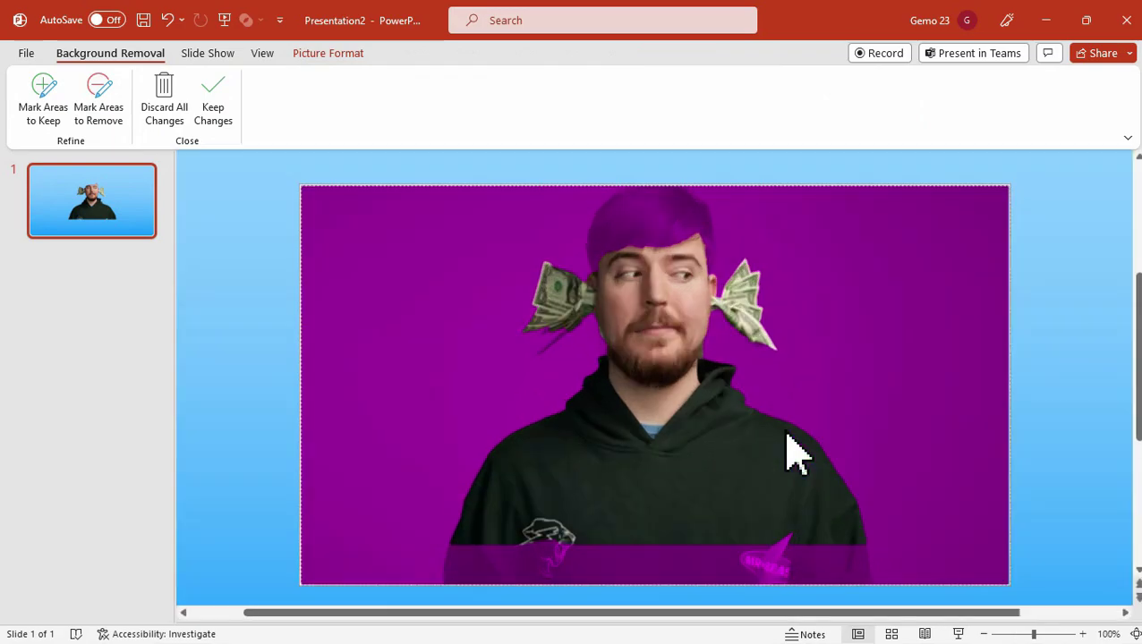
{"action": "left_click", "coordinate": [49, 89]}
{"action": "left_click_drag", "start_coordinate": [648, 239], "coordinate": [647, 241]}
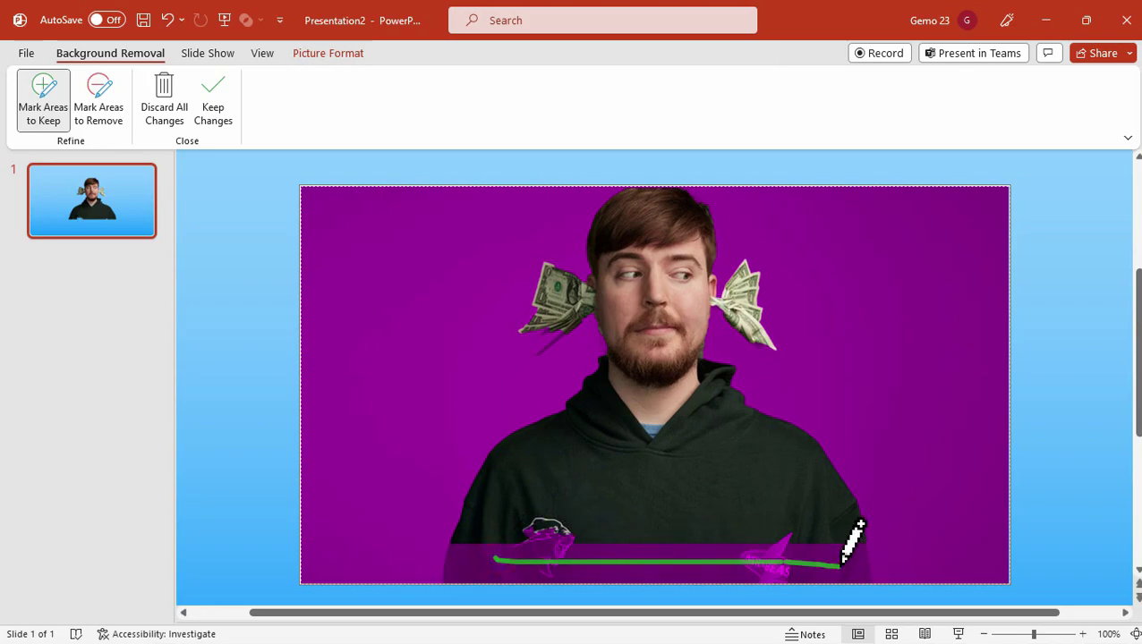
{"action": "left_click_drag", "start_coordinate": [843, 562], "coordinate": [842, 564]}
{"action": "scroll", "coordinate": [573, 247], "scroll_direction": "up", "scroll_amount": 10}
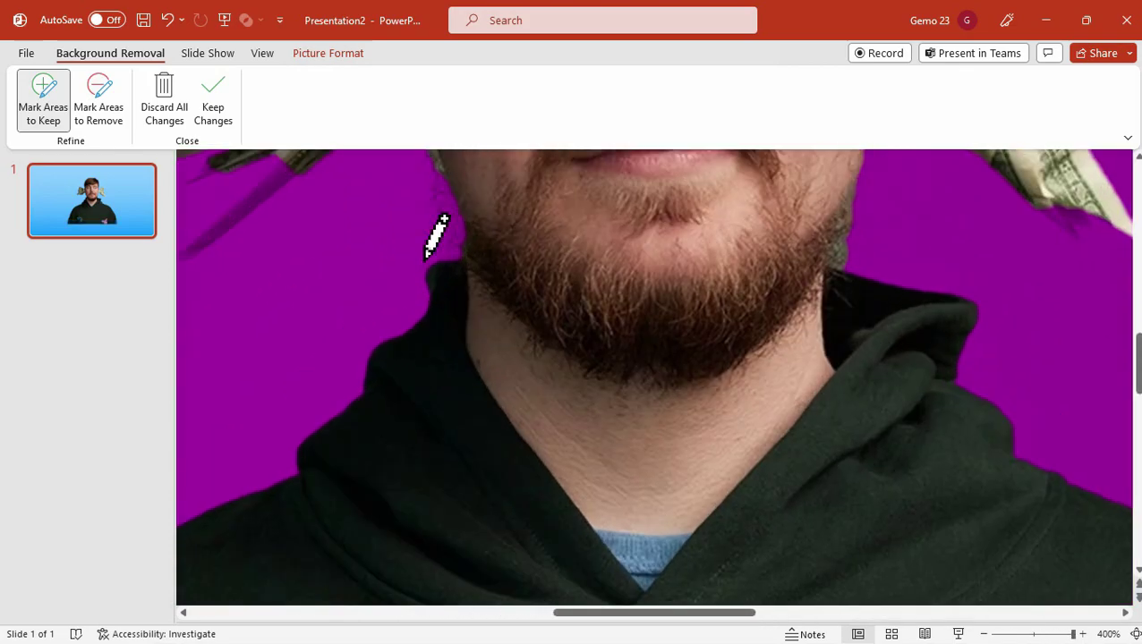
{"action": "scroll", "coordinate": [437, 237], "scroll_direction": "down", "scroll_amount": 4}
{"action": "scroll", "coordinate": [441, 268], "scroll_direction": "up", "scroll_amount": 2}
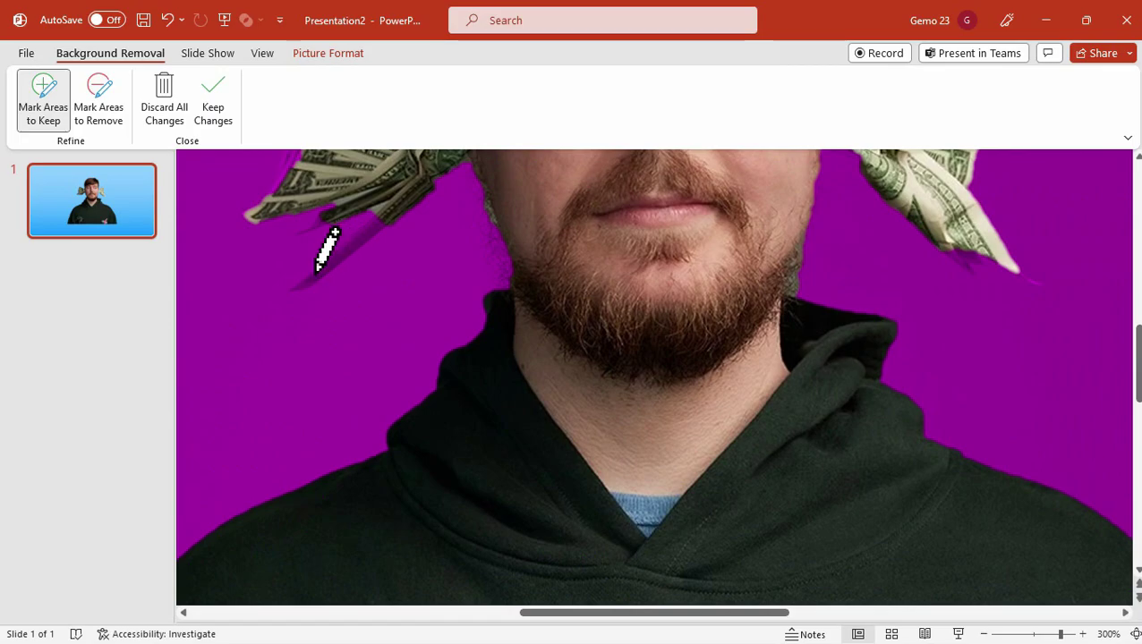
{"action": "scroll", "coordinate": [384, 233], "scroll_direction": "up", "scroll_amount": 3}
{"action": "left_click_drag", "start_coordinate": [383, 222], "coordinate": [401, 260]}
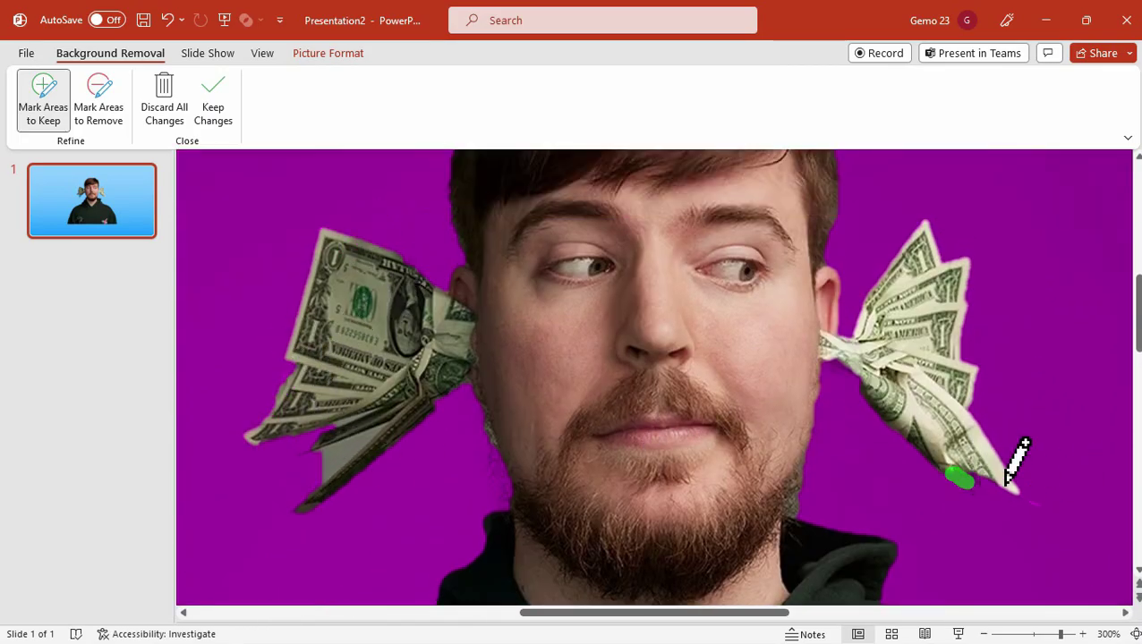
{"action": "scroll", "coordinate": [843, 398], "scroll_direction": "down", "scroll_amount": 6}
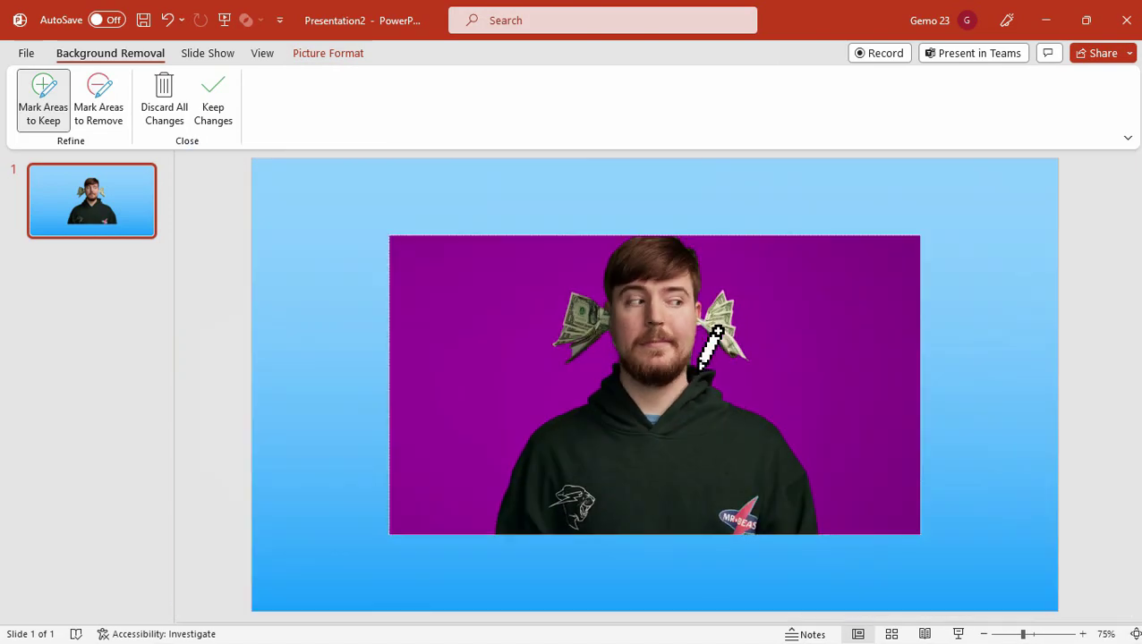
Keep the background-removal changes so the man is cut out
{"action": "left_click", "coordinate": [222, 97]}
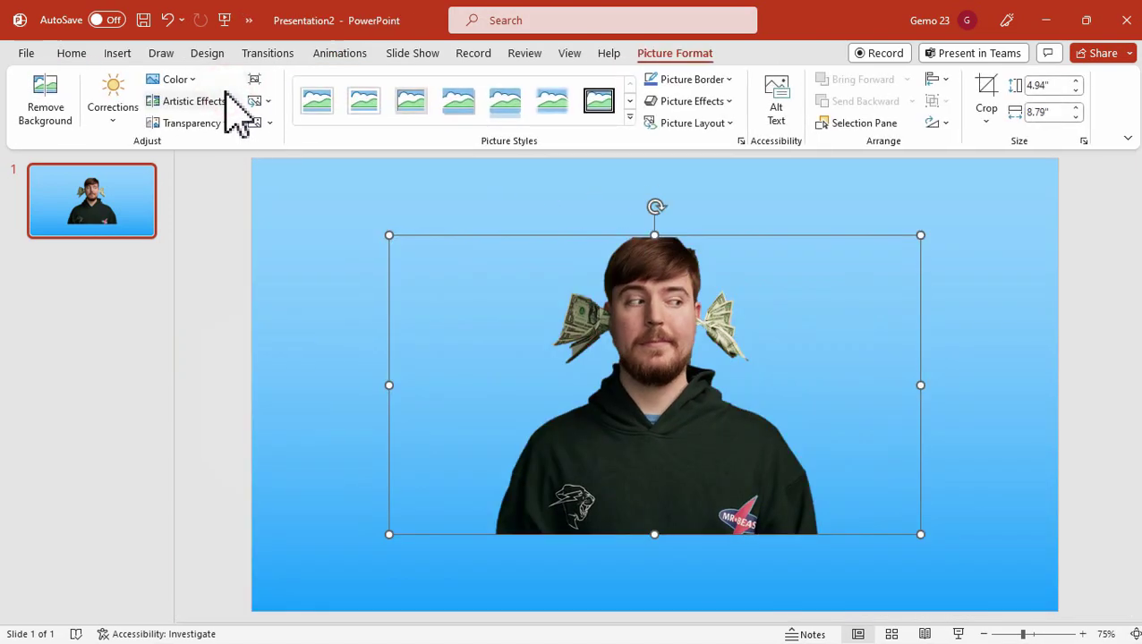
{"action": "scroll", "coordinate": [697, 287], "scroll_direction": "up", "scroll_amount": 3}
{"action": "scroll", "coordinate": [696, 276], "scroll_direction": "down", "scroll_amount": 3}
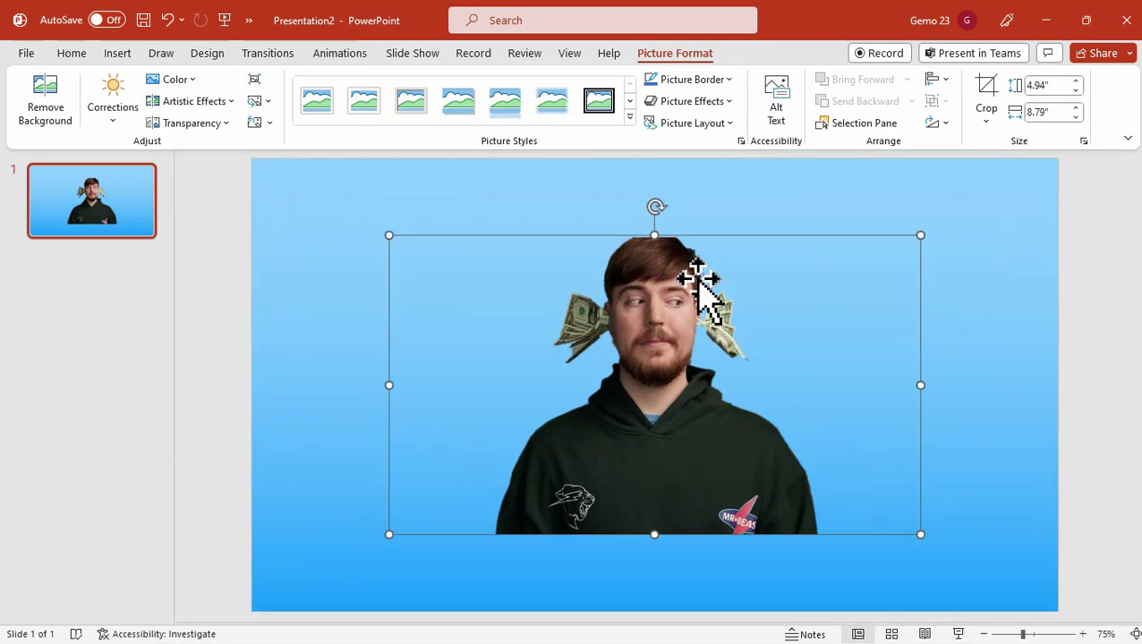
{"action": "left_click", "coordinate": [732, 197]}
{"action": "left_click", "coordinate": [677, 304]}
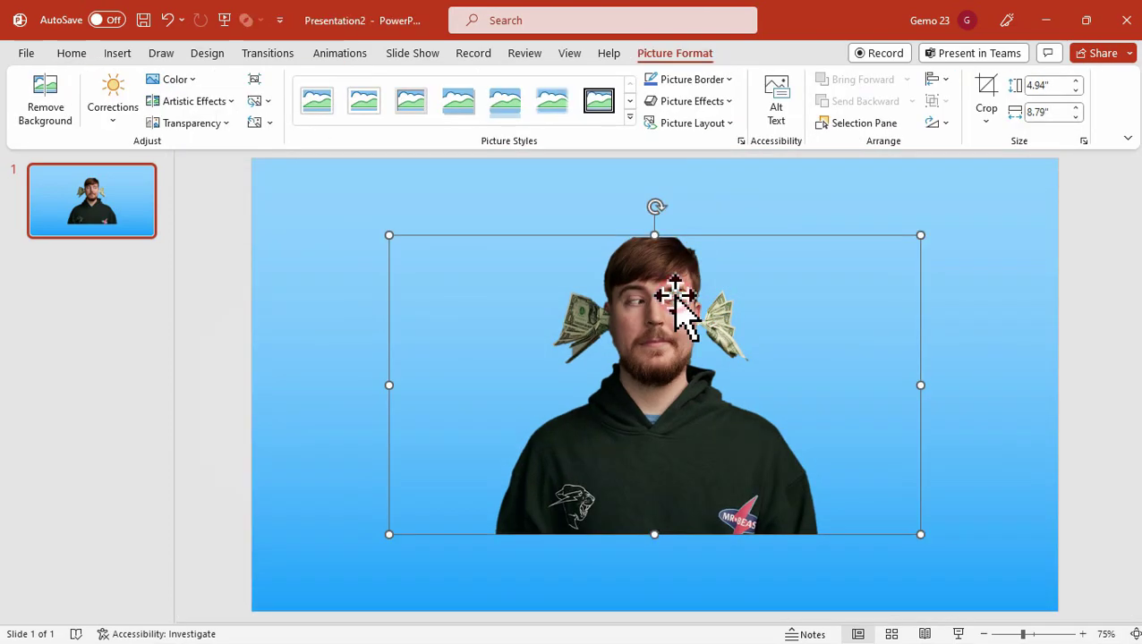
Crop away the empty left and right sides of the cut-out
{"action": "left_click", "coordinate": [987, 94]}
{"action": "left_click_drag", "start_coordinate": [921, 384], "coordinate": [825, 385]}
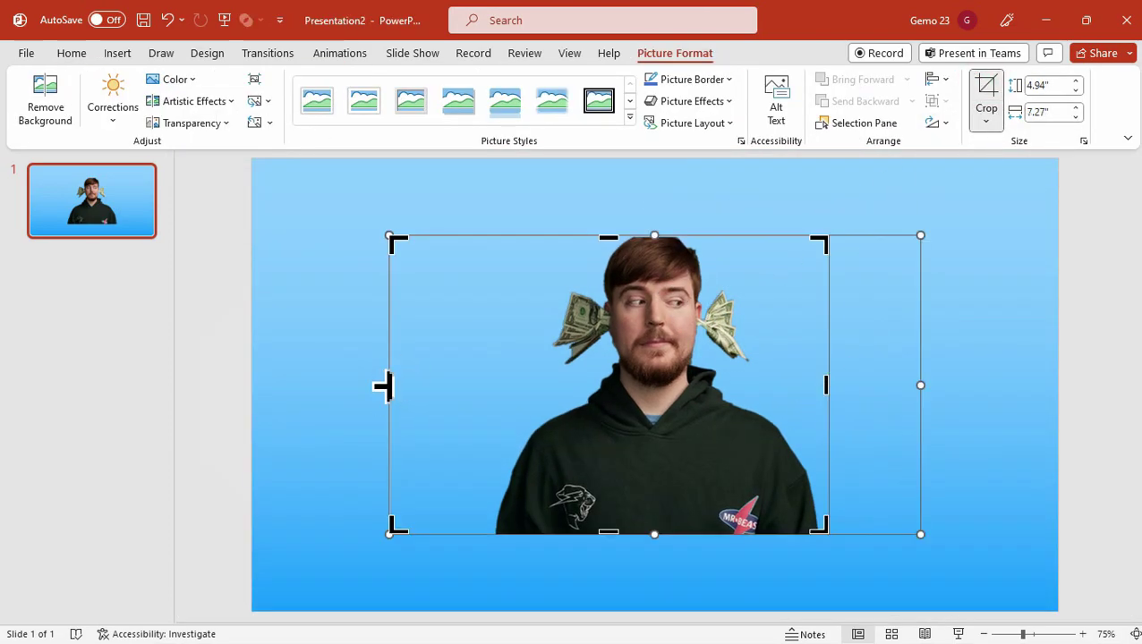
{"action": "left_click_drag", "start_coordinate": [385, 387], "coordinate": [495, 385]}
{"action": "left_click", "coordinate": [576, 176]}
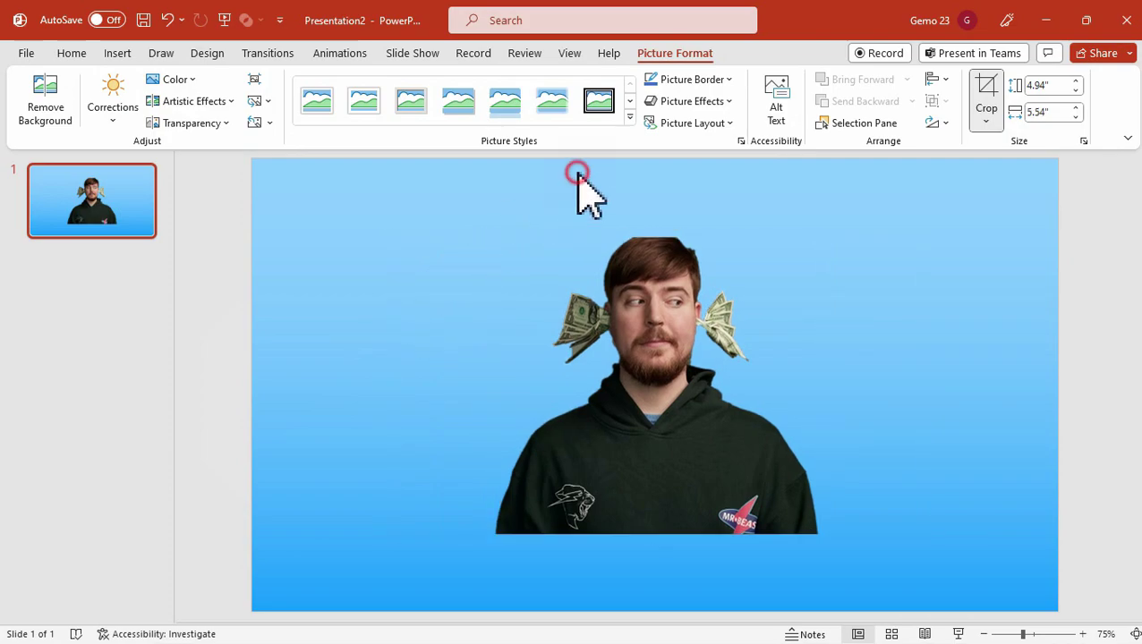
Shrink the cut-out and centre it at the bottom of the slide
{"action": "scroll", "coordinate": [713, 349], "scroll_direction": "down", "scroll_amount": 3}
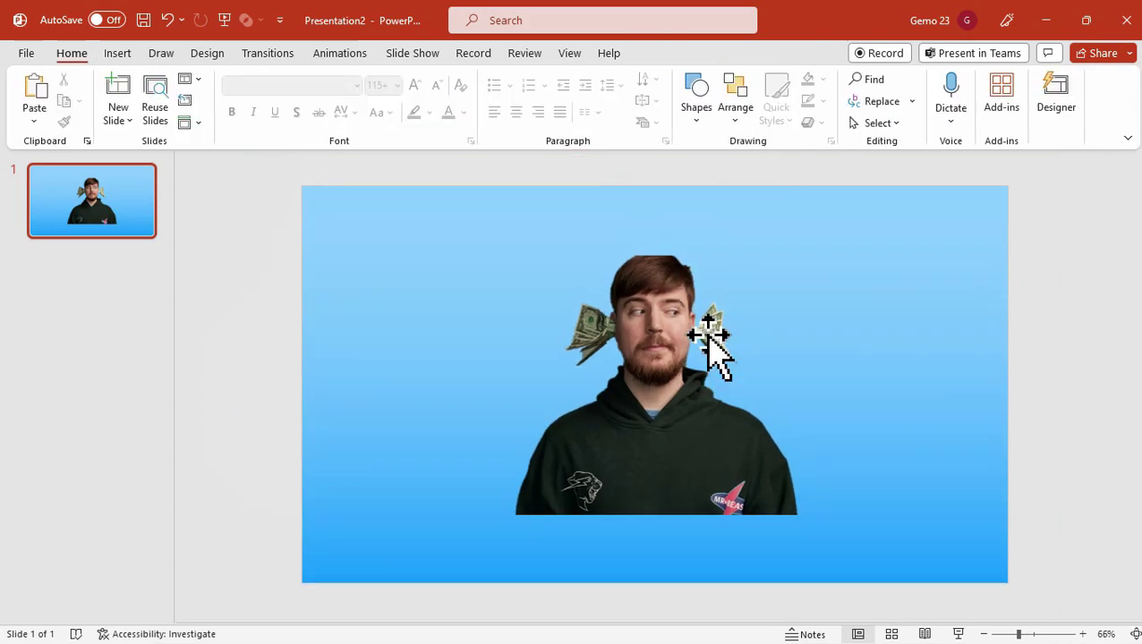
{"action": "left_click", "coordinate": [682, 331]}
{"action": "left_click_drag", "start_coordinate": [771, 285], "coordinate": [713, 334]}
{"action": "left_click_drag", "start_coordinate": [655, 395], "coordinate": [664, 439]}
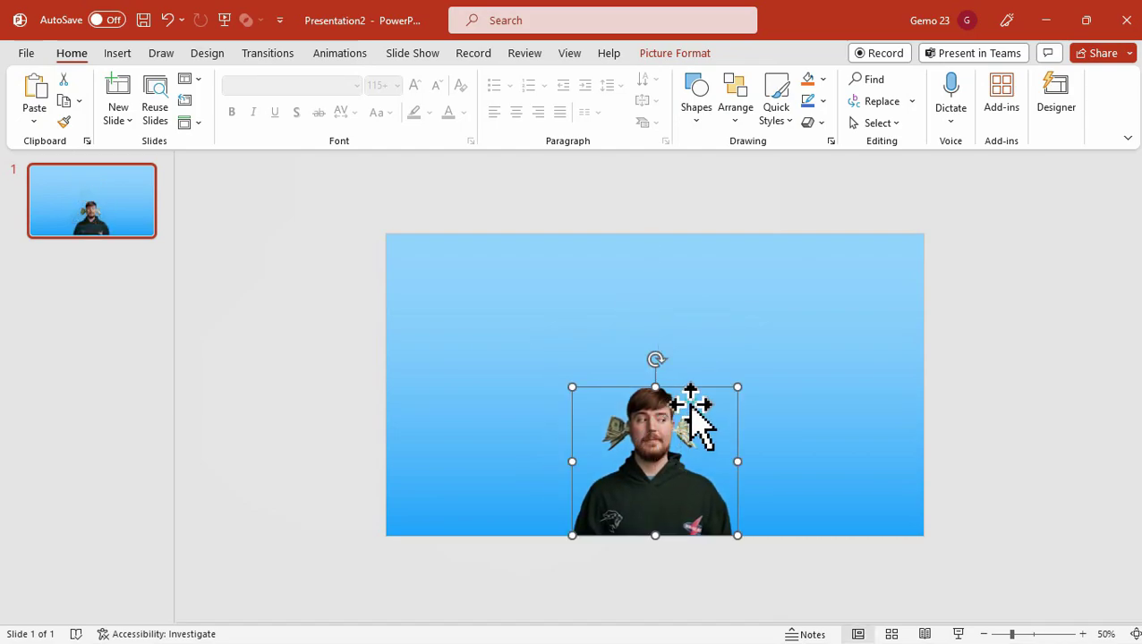
{"action": "left_click_drag", "start_coordinate": [742, 386], "coordinate": [770, 364]}
{"action": "left_click_drag", "start_coordinate": [680, 398], "coordinate": [675, 433]}
Copy the cut-out and paste a duplicate above the slide's top-left
{"action": "right_click", "coordinate": [671, 422]}
{"action": "left_click", "coordinate": [709, 72]}
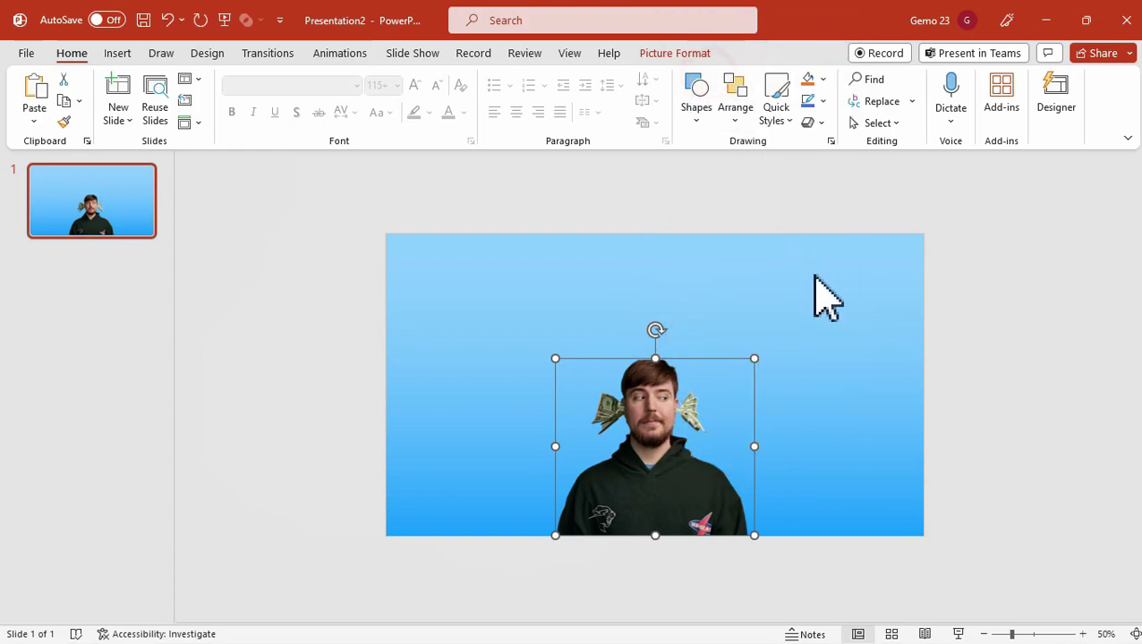
{"action": "left_click", "coordinate": [819, 298]}
{"action": "key", "text": "ctrl+v"}
{"action": "left_click_drag", "start_coordinate": [667, 433], "coordinate": [373, 269]}
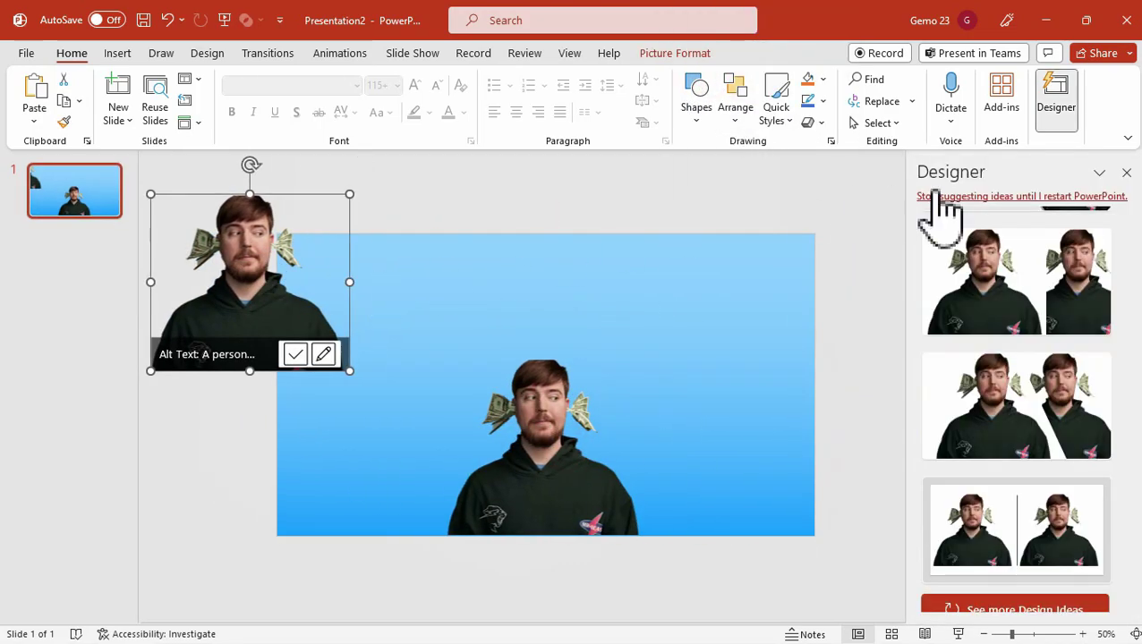
{"action": "left_click", "coordinate": [1043, 201]}
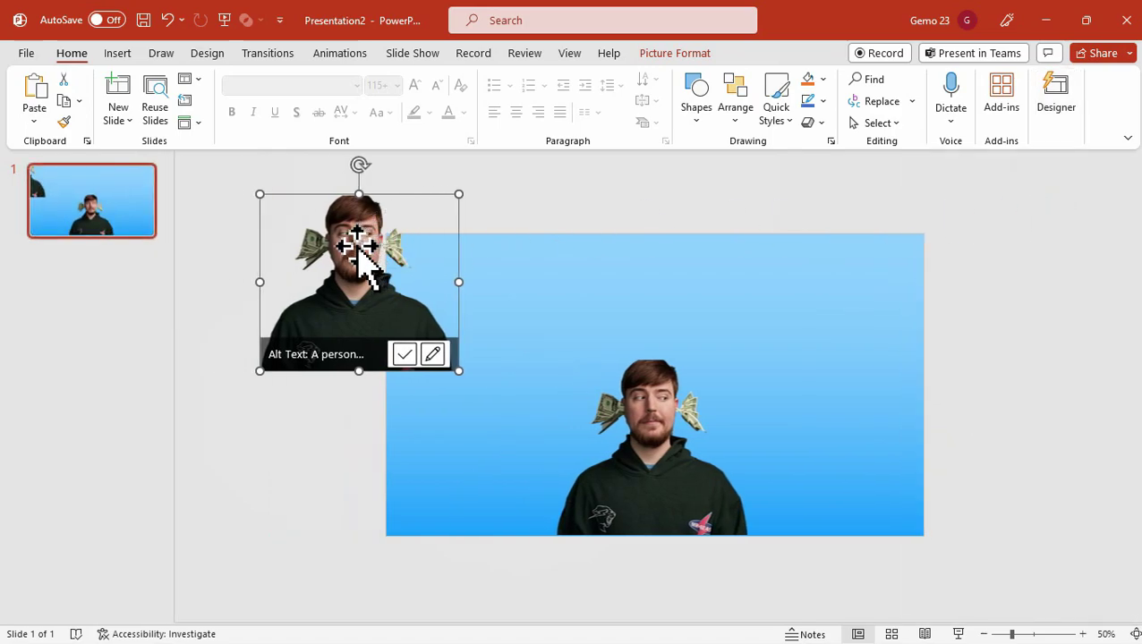
Ctrl-drag further copies to form a row of five above the slide
{"action": "left_click_drag", "start_coordinate": [357, 247], "coordinate": [966, 269]}
{"action": "scroll", "coordinate": [958, 280], "scroll_direction": "down", "scroll_amount": 2, "text": "ctrl"}
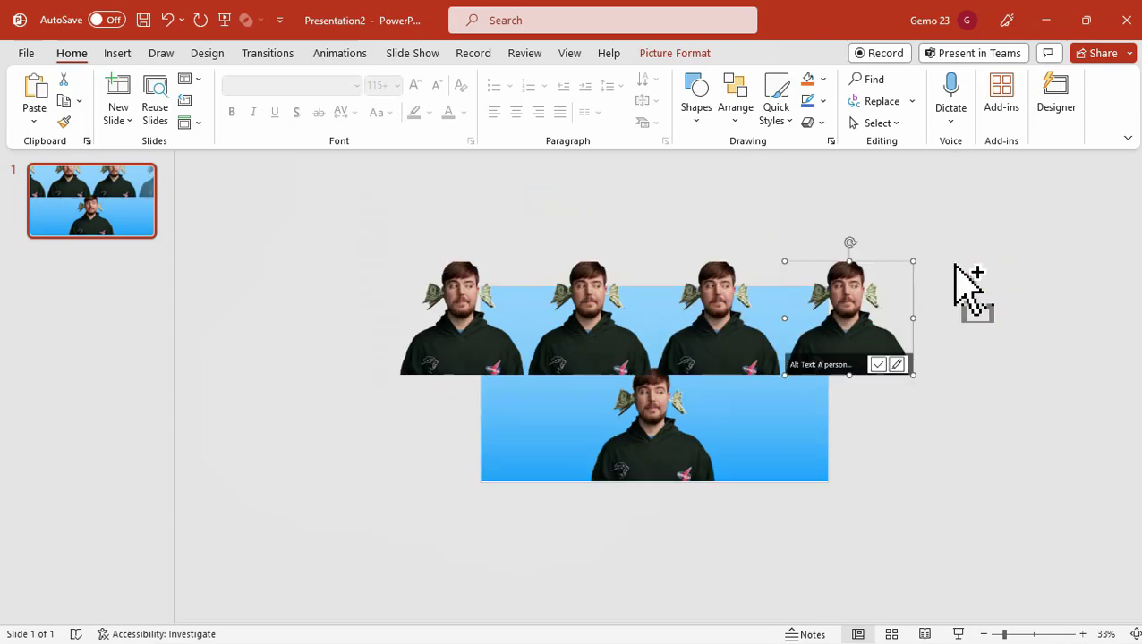
{"action": "left_click_drag", "start_coordinate": [856, 318], "coordinate": [984, 324]}
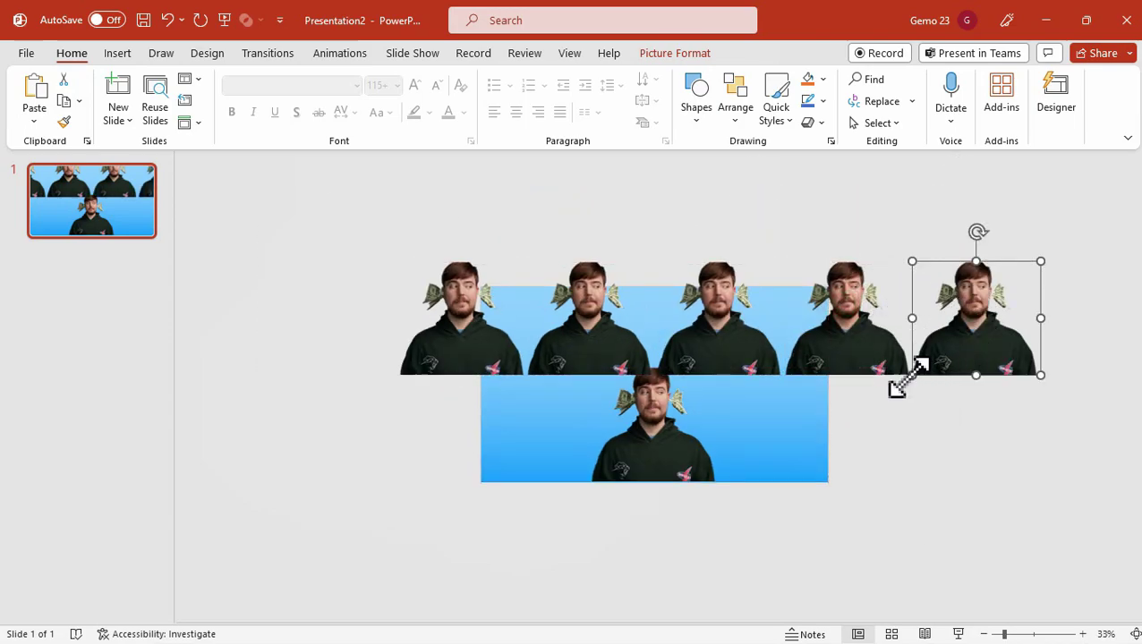
{"action": "scroll", "coordinate": [922, 393], "scroll_direction": "up", "scroll_amount": 3, "text": "ctrl"}
{"action": "scroll", "coordinate": [906, 448], "scroll_direction": "down", "scroll_amount": 2, "text": "ctrl"}
{"action": "scroll", "coordinate": [906, 461], "scroll_direction": "up", "scroll_amount": 1, "text": "ctrl"}
{"action": "left_click", "coordinate": [909, 451]}
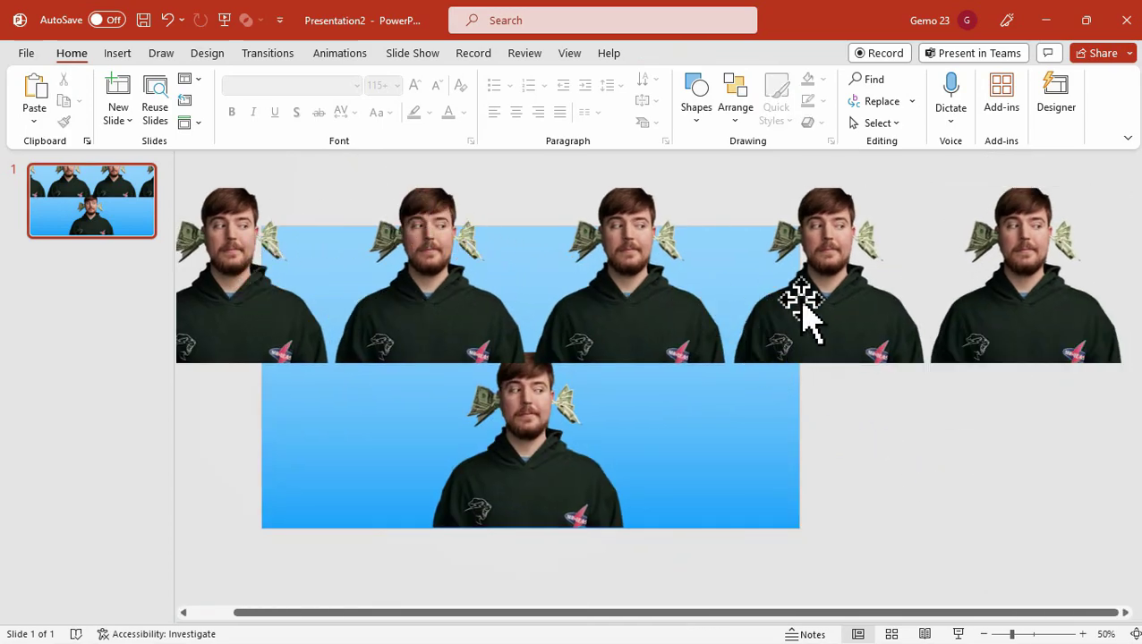
{"action": "left_click", "coordinate": [260, 244]}
{"action": "scroll", "coordinate": [358, 331], "scroll_direction": "down", "scroll_amount": 2, "text": "ctrl"}
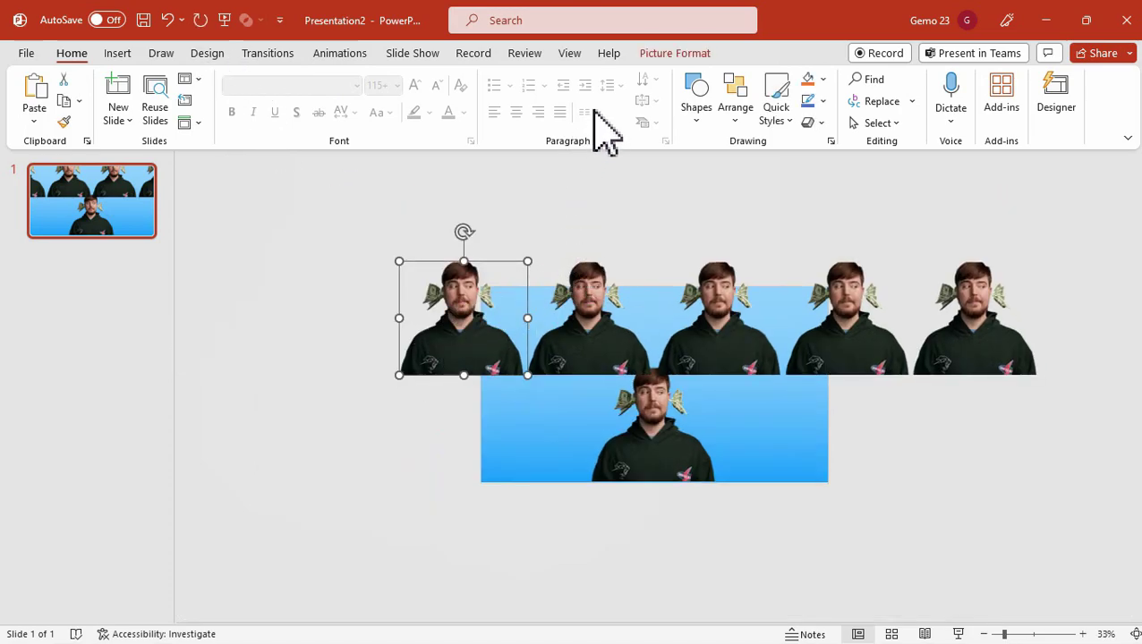
{"action": "left_click", "coordinate": [675, 52]}
Recolor the first two copies blue and orange, each with an artistic effect
{"action": "left_click", "coordinate": [173, 80]}
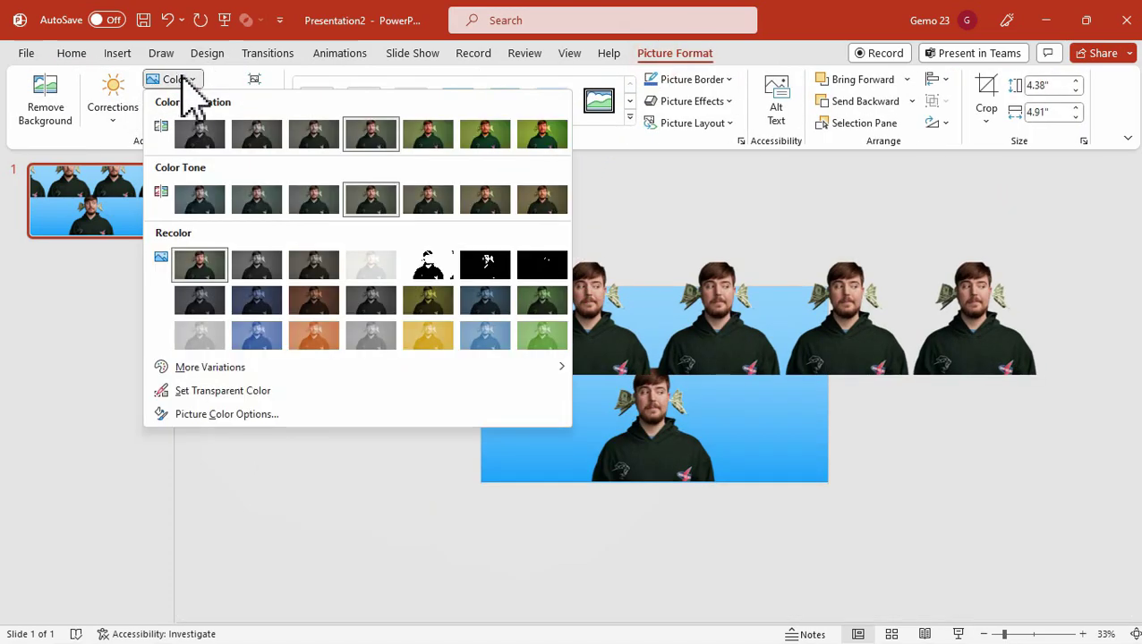
{"action": "left_click", "coordinate": [255, 332]}
{"action": "left_click", "coordinate": [201, 101]}
{"action": "left_click", "coordinate": [283, 201]}
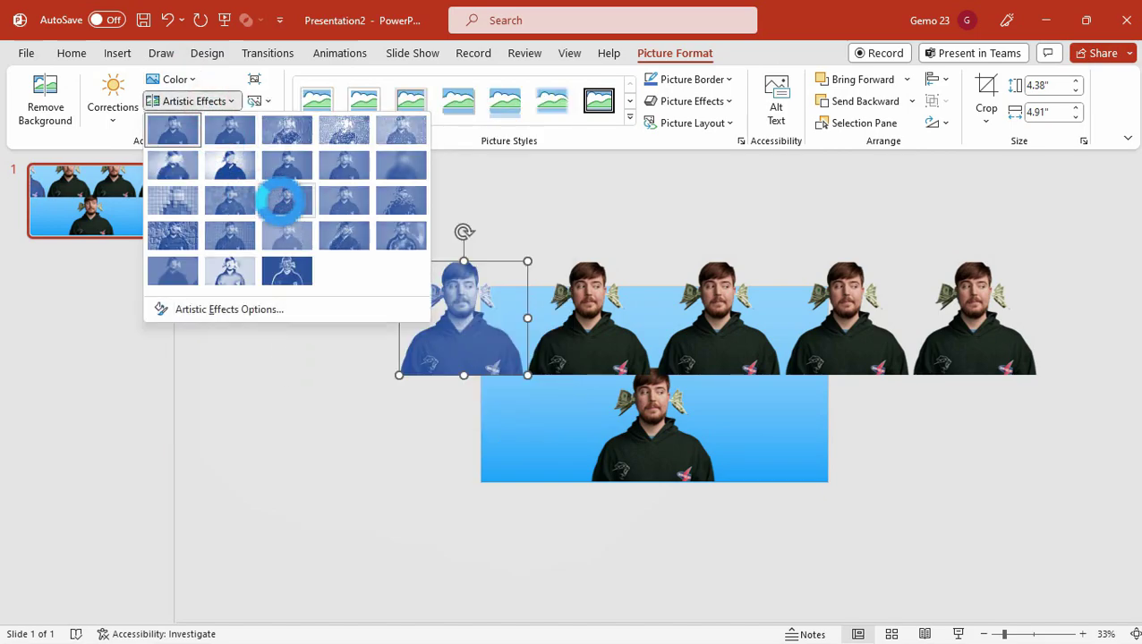
{"action": "left_click", "coordinate": [290, 206]}
{"action": "left_click", "coordinate": [601, 326]}
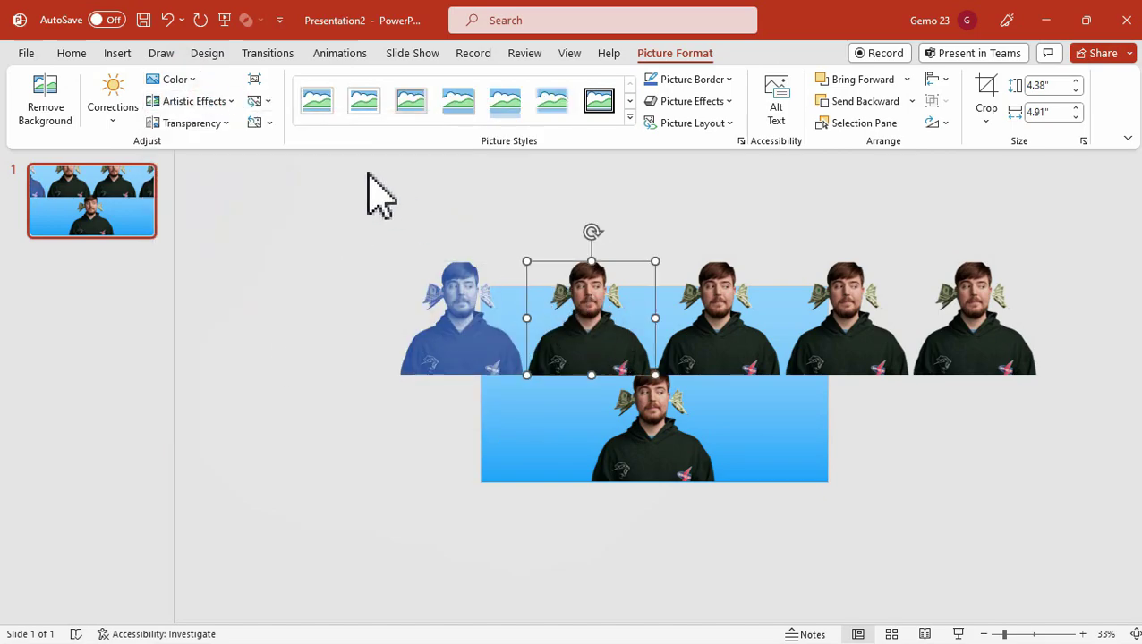
{"action": "left_click", "coordinate": [175, 80]}
{"action": "left_click", "coordinate": [328, 332]}
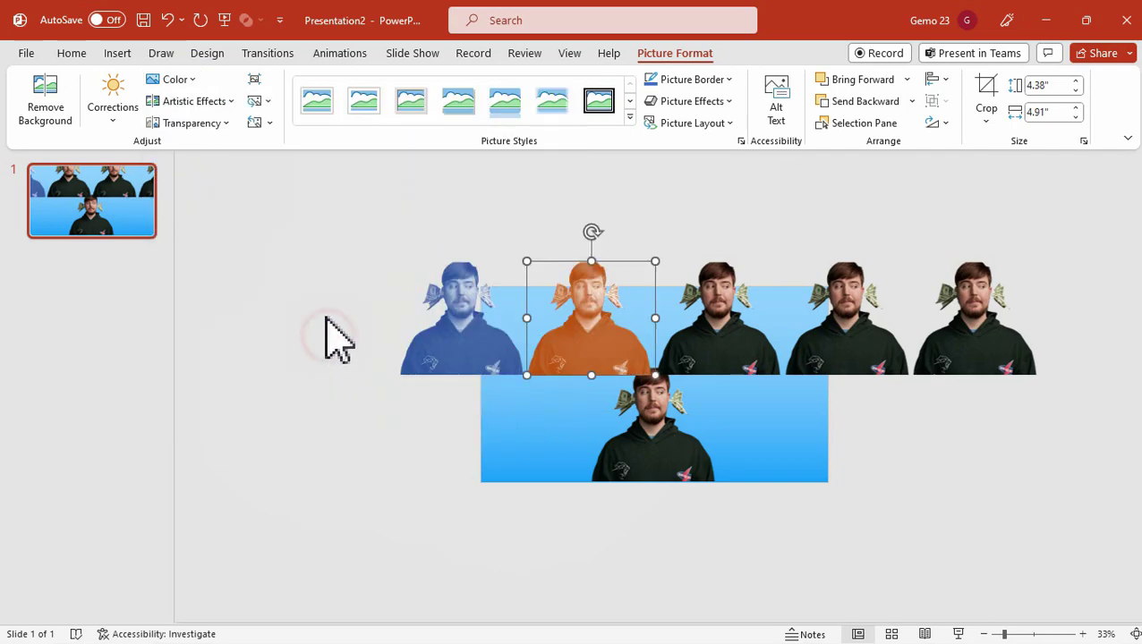
{"action": "left_click", "coordinate": [199, 101]}
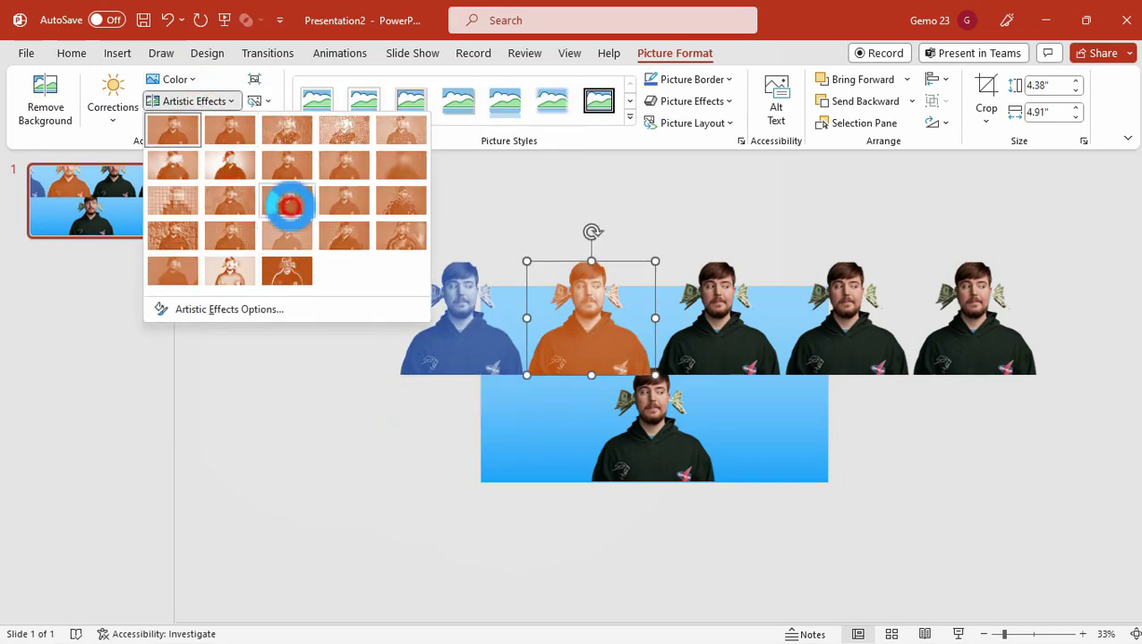
{"action": "left_click", "coordinate": [288, 204]}
Recolor the third and fourth copies gray and yellow, each with an artistic effect
{"action": "left_click", "coordinate": [683, 357]}
{"action": "left_click", "coordinate": [176, 80]}
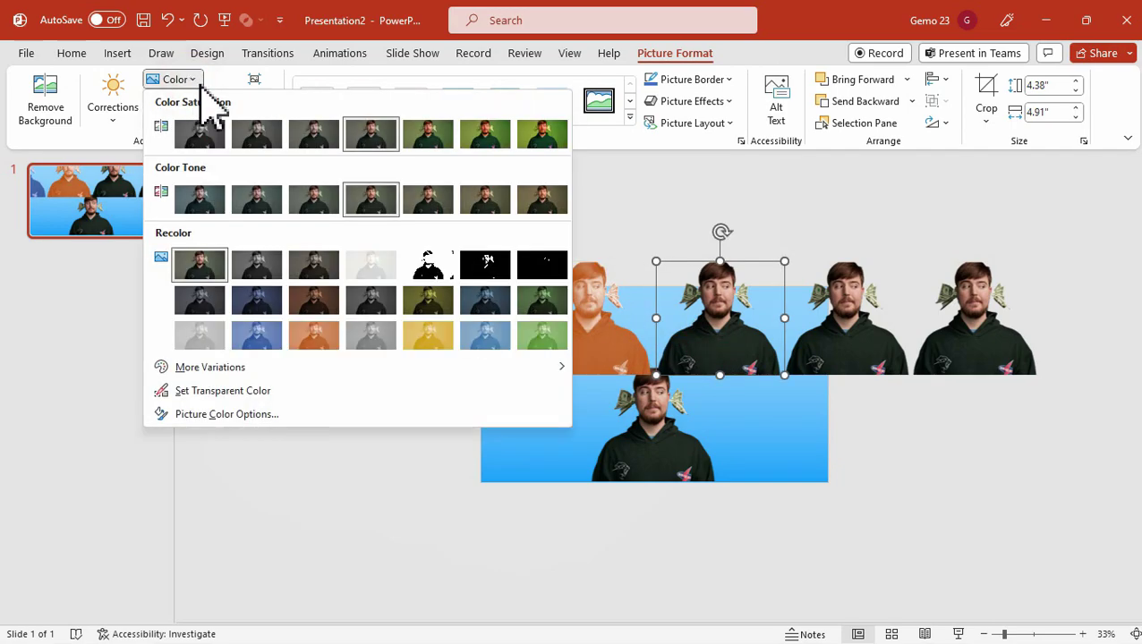
{"action": "left_click", "coordinate": [372, 337]}
{"action": "left_click", "coordinate": [219, 102]}
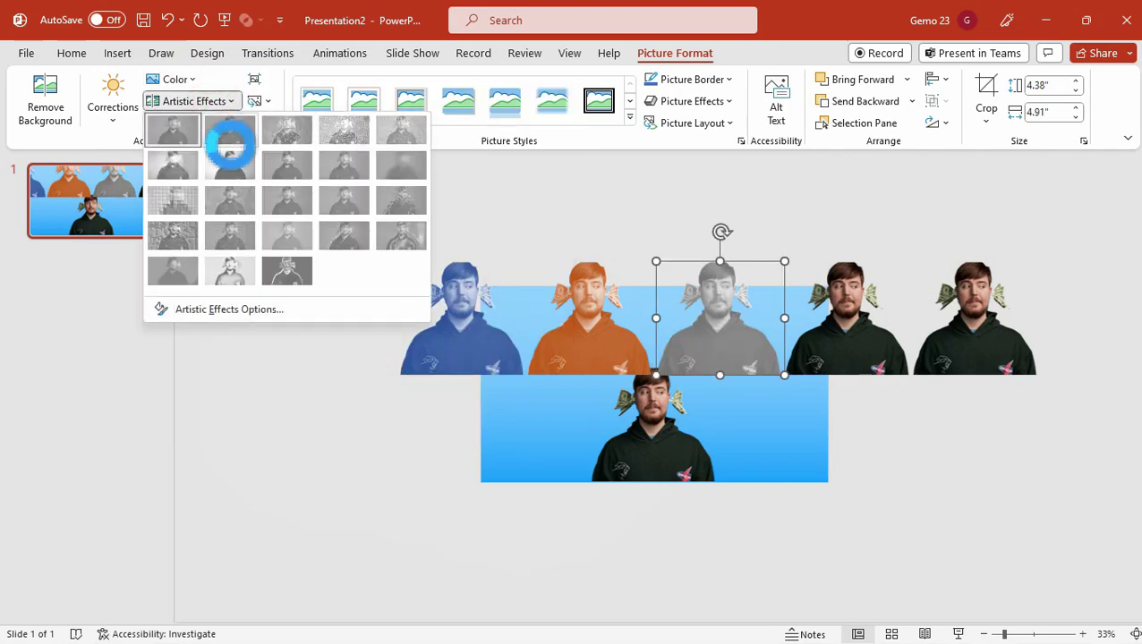
{"action": "left_click", "coordinate": [282, 204]}
{"action": "left_click", "coordinate": [841, 361]}
{"action": "left_click", "coordinate": [175, 80]}
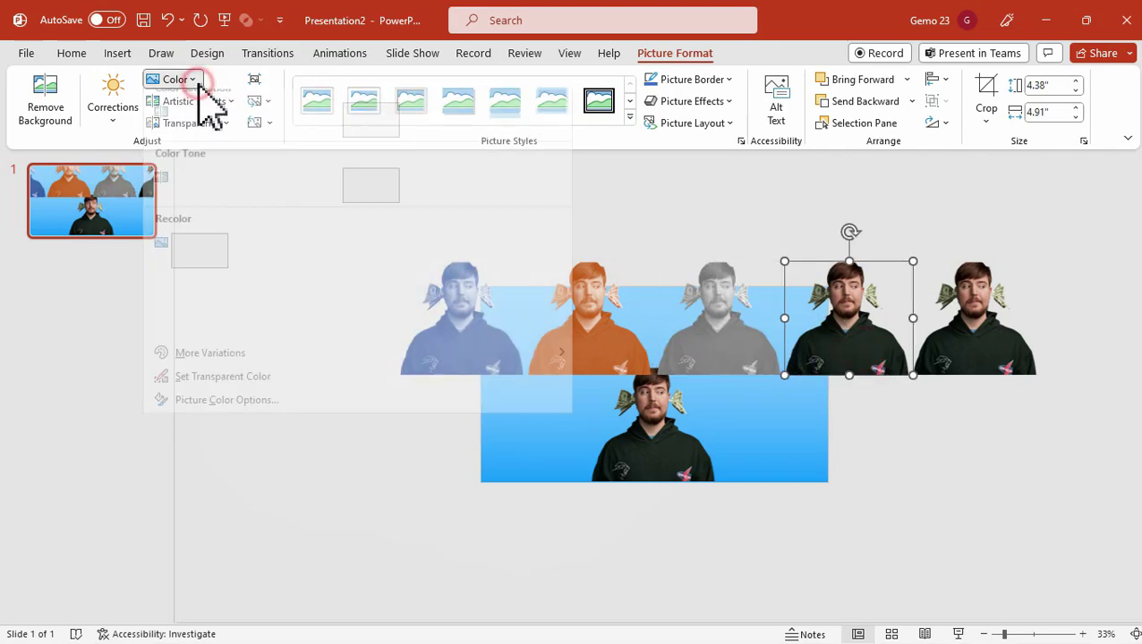
{"action": "left_click", "coordinate": [426, 337]}
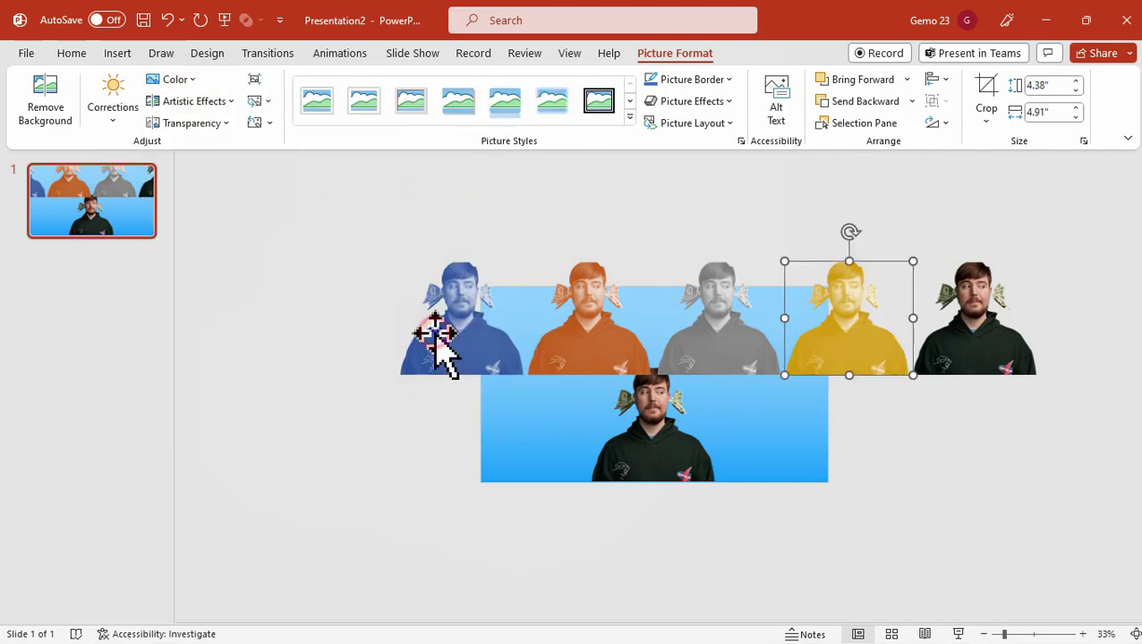
{"action": "left_click", "coordinate": [210, 101]}
{"action": "left_click", "coordinate": [287, 214]}
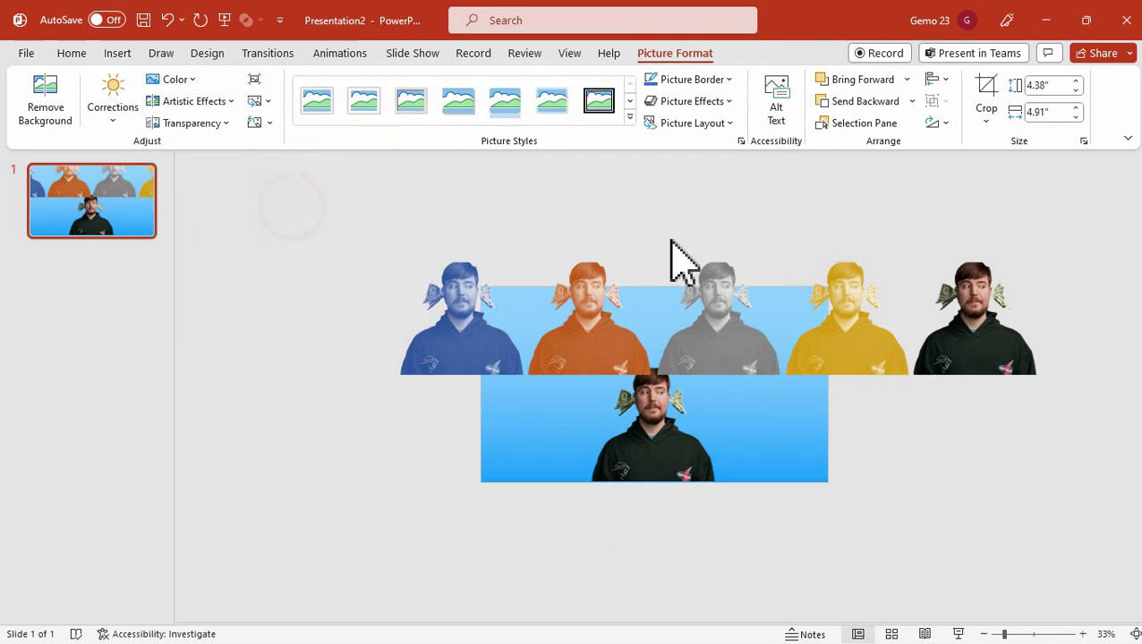
Recolor the fifth copy green and give it an artistic effect
{"action": "left_click", "coordinate": [993, 327]}
{"action": "left_click", "coordinate": [177, 80]}
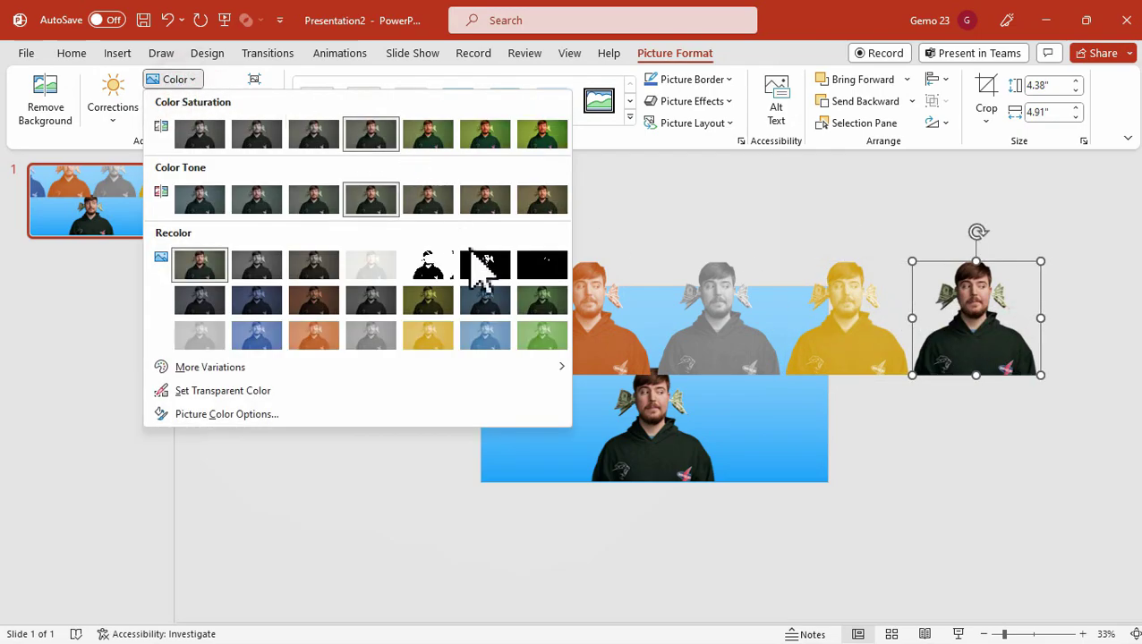
{"action": "left_click", "coordinate": [504, 343]}
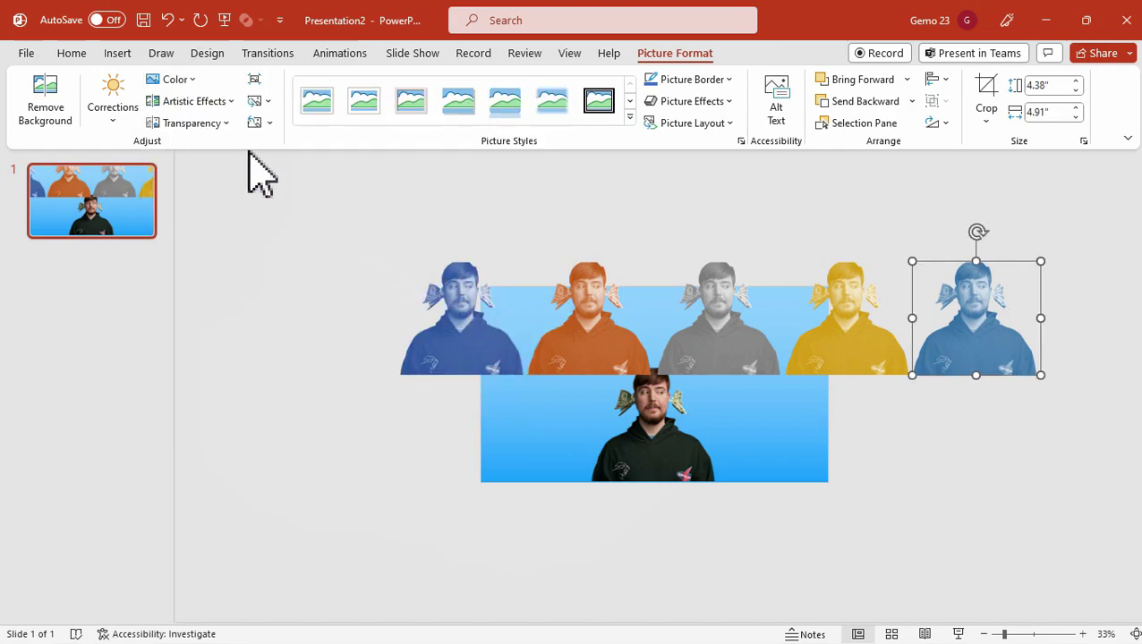
{"action": "left_click", "coordinate": [181, 79]}
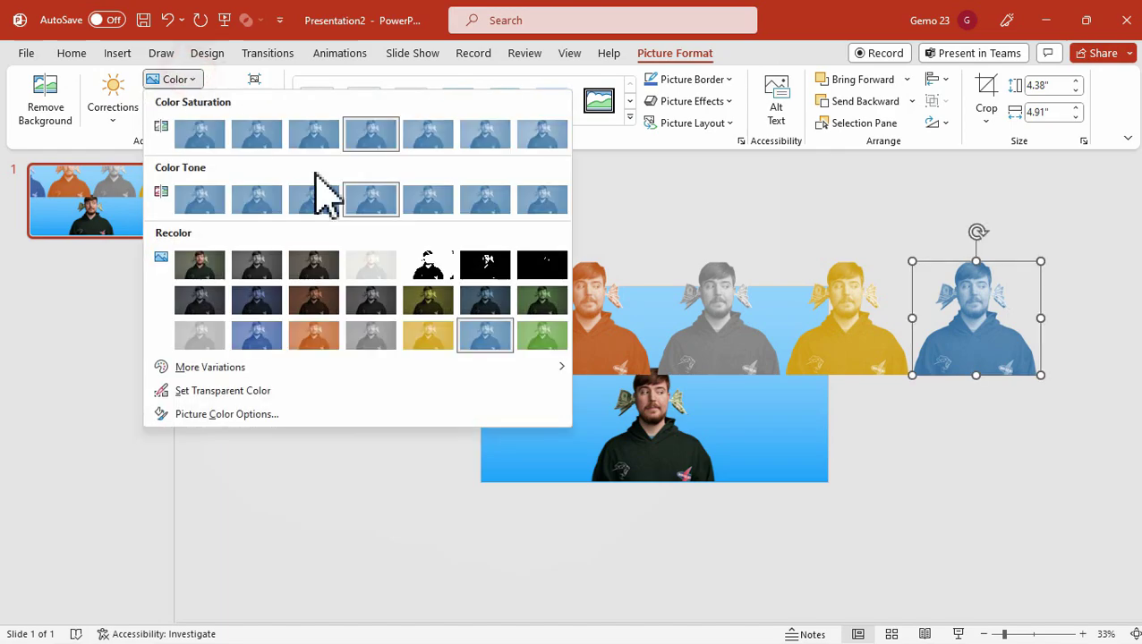
{"action": "left_click", "coordinate": [527, 337]}
{"action": "left_click", "coordinate": [200, 100]}
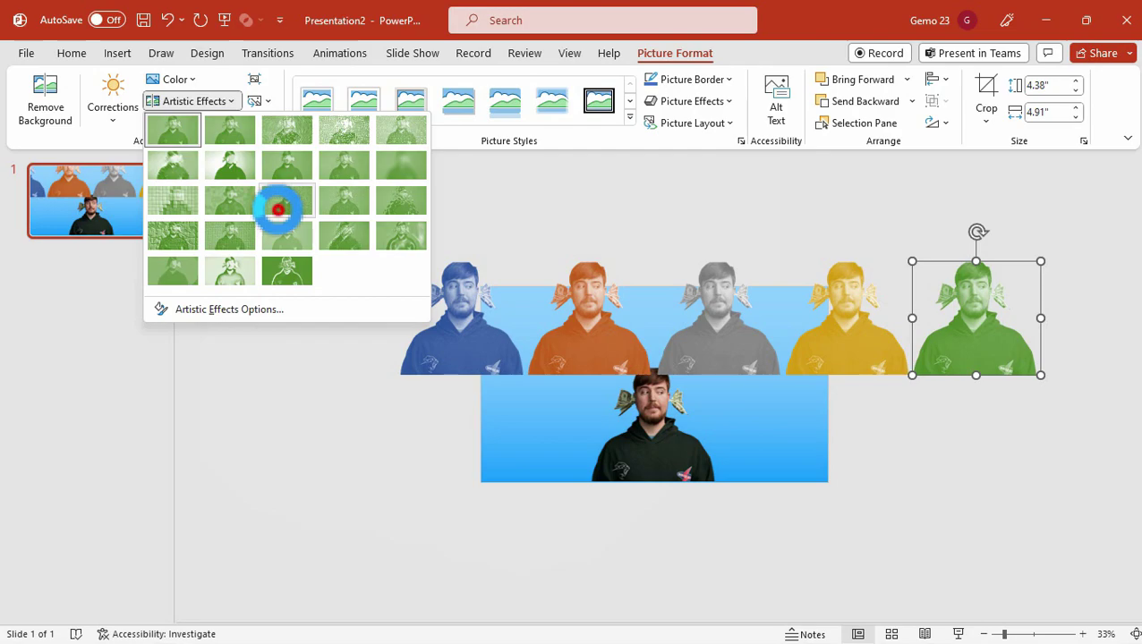
{"action": "left_click", "coordinate": [273, 195]}
{"action": "left_click", "coordinate": [458, 211]}
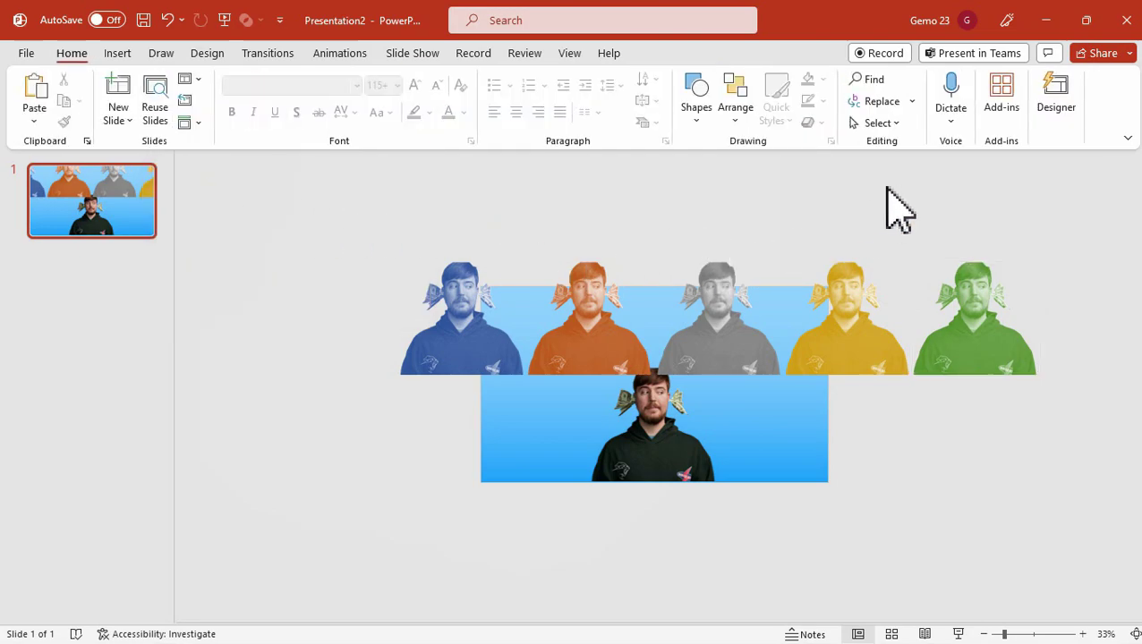
In the Selection Pane, bring Picture 24, the original photo, to the front
{"action": "left_click", "coordinate": [741, 119]}
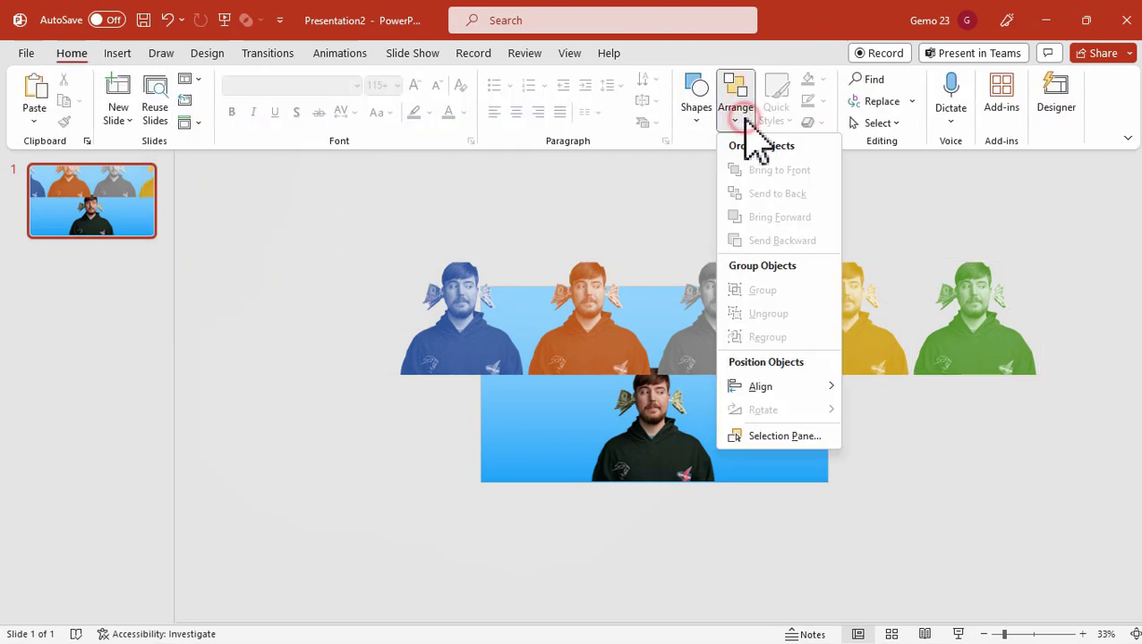
{"action": "left_click", "coordinate": [774, 436]}
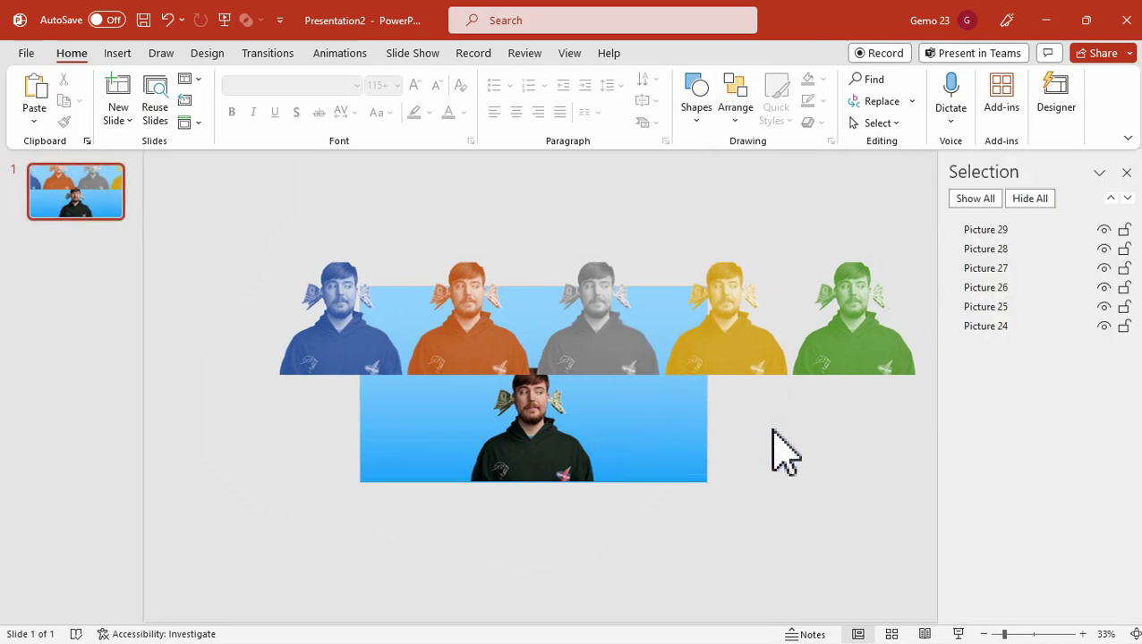
{"action": "left_click", "coordinate": [535, 433]}
{"action": "right_click", "coordinate": [529, 455]}
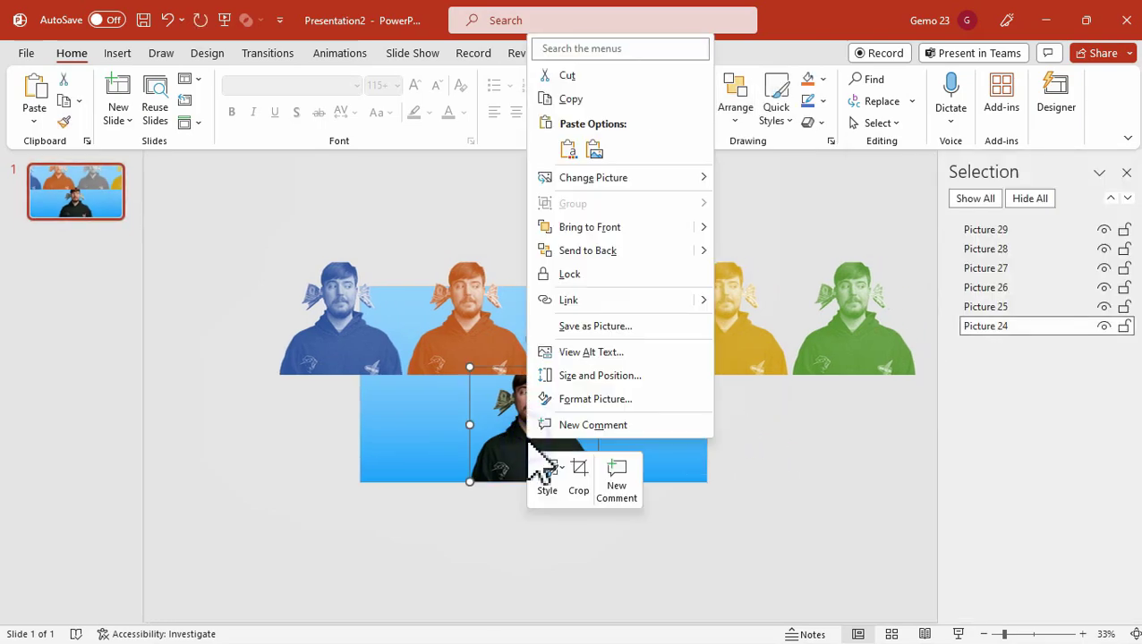
{"action": "left_click", "coordinate": [590, 233]}
Rename the original photo FRONT and the blue copy BLUE
{"action": "double_click", "coordinate": [984, 229]}
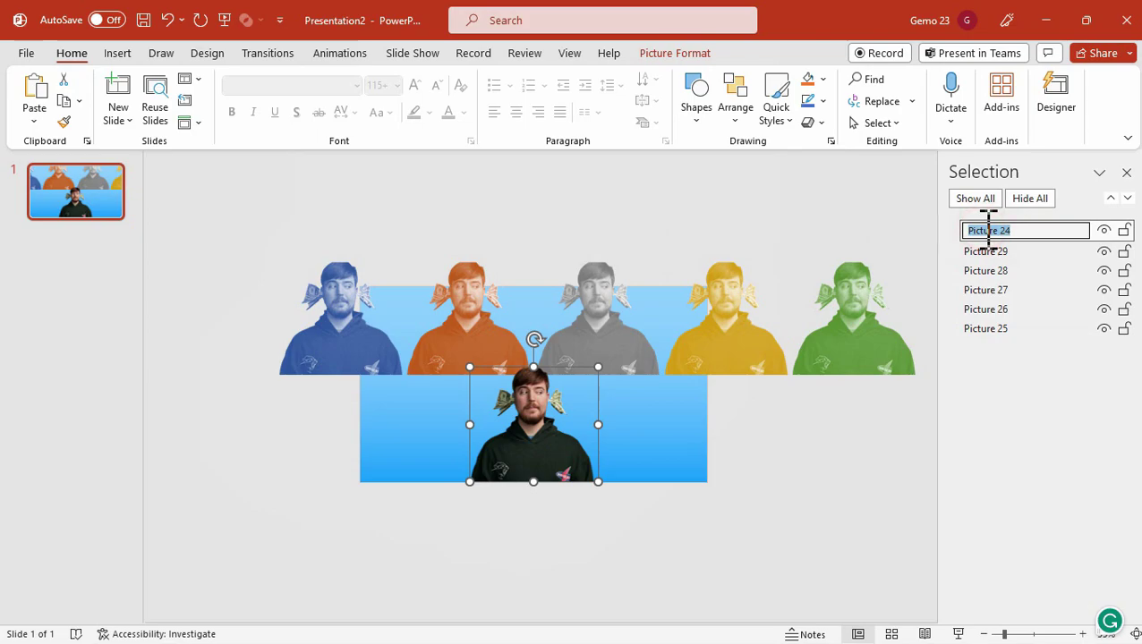
{"action": "type", "text": "FRONT"}
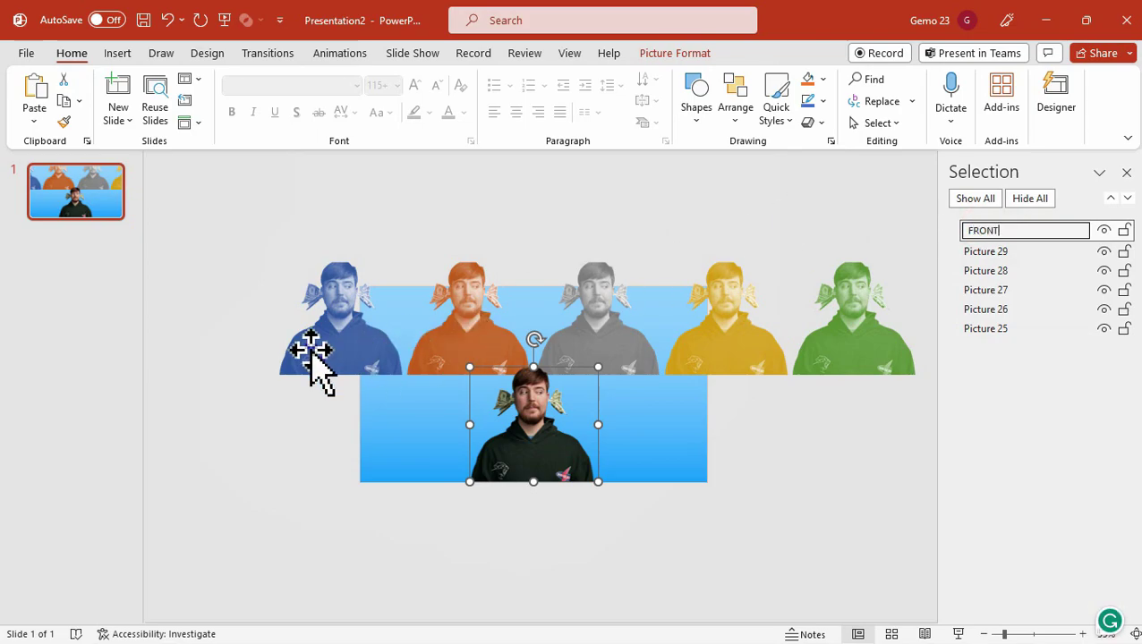
{"action": "left_click", "coordinate": [309, 357]}
{"action": "double_click", "coordinate": [993, 327]}
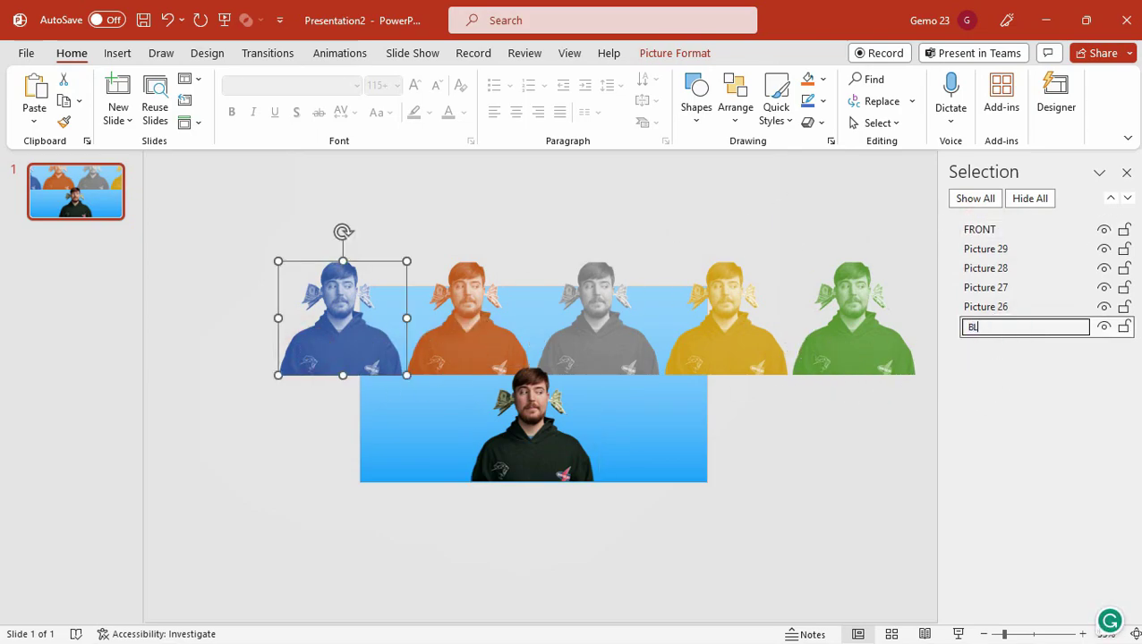
{"action": "type", "text": "BLUE"}
{"action": "key", "text": "Return"}
Rename the orange, gray, yellow and green copies by their colours
{"action": "double_click", "coordinate": [991, 307]}
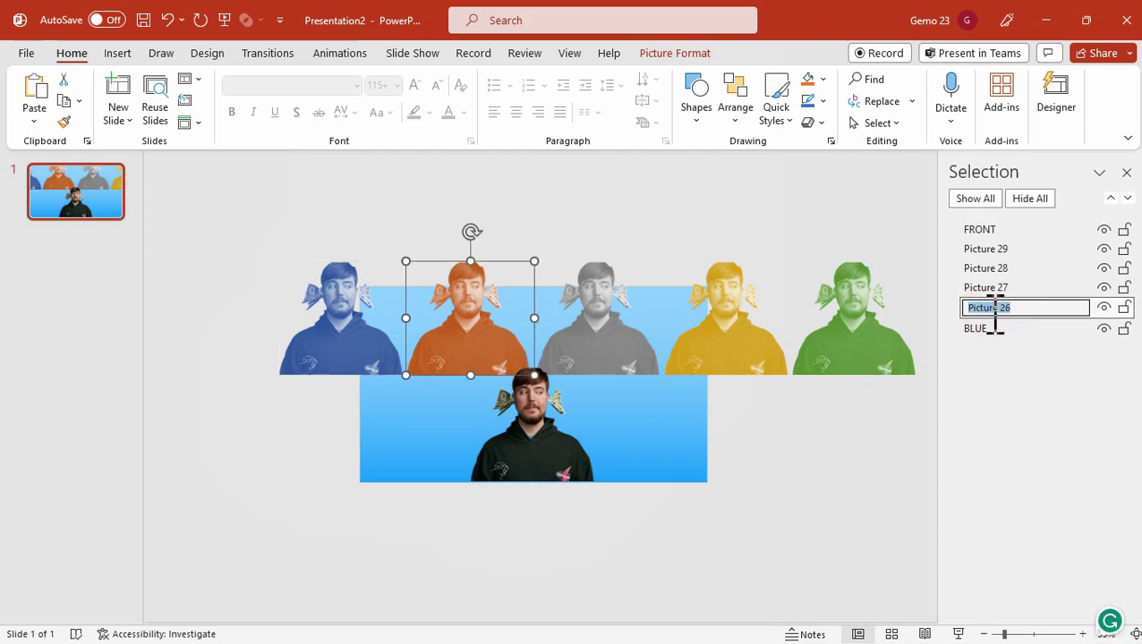
{"action": "type", "text": "ORANGE"}
{"action": "left_click", "coordinate": [1002, 288]}
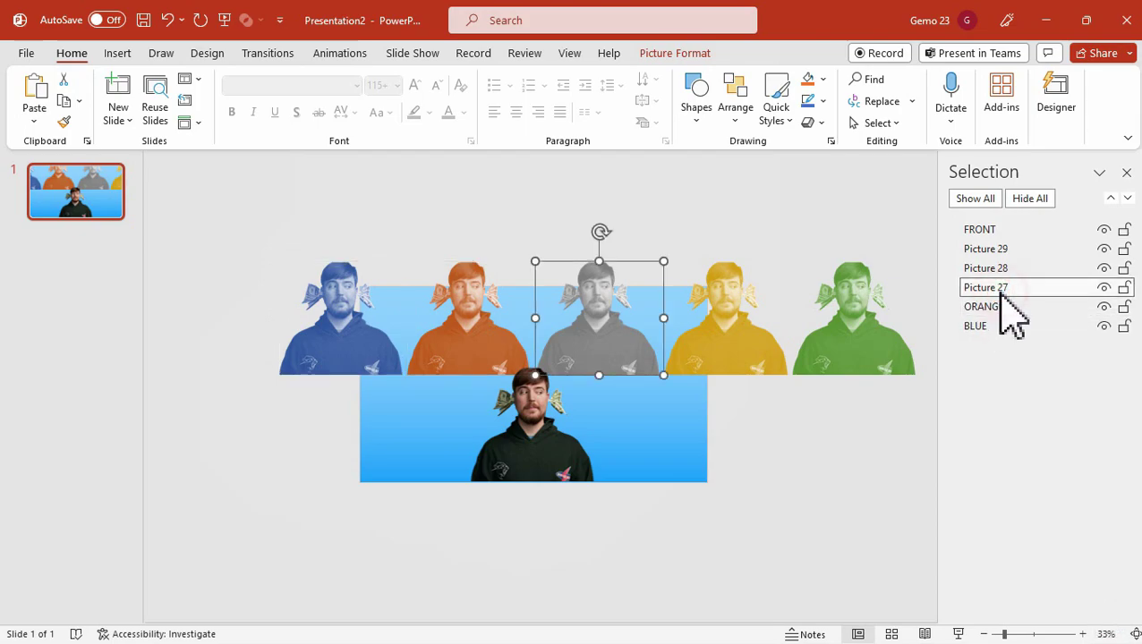
{"action": "double_click", "coordinate": [1007, 288]}
{"action": "left_click", "coordinate": [1002, 268]}
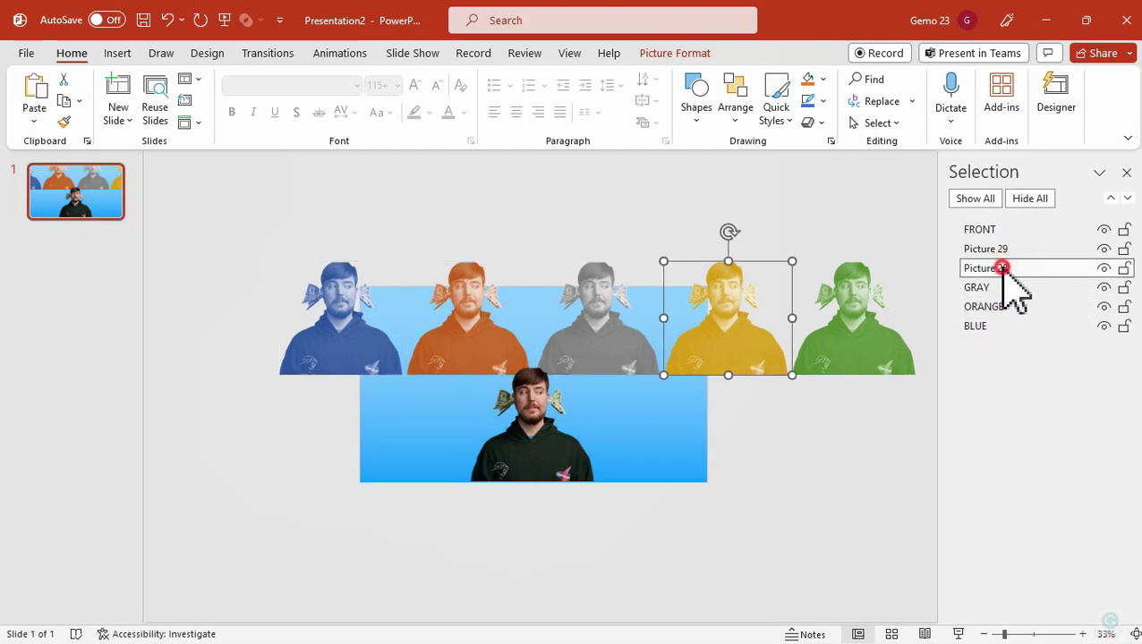
{"action": "double_click", "coordinate": [990, 268]}
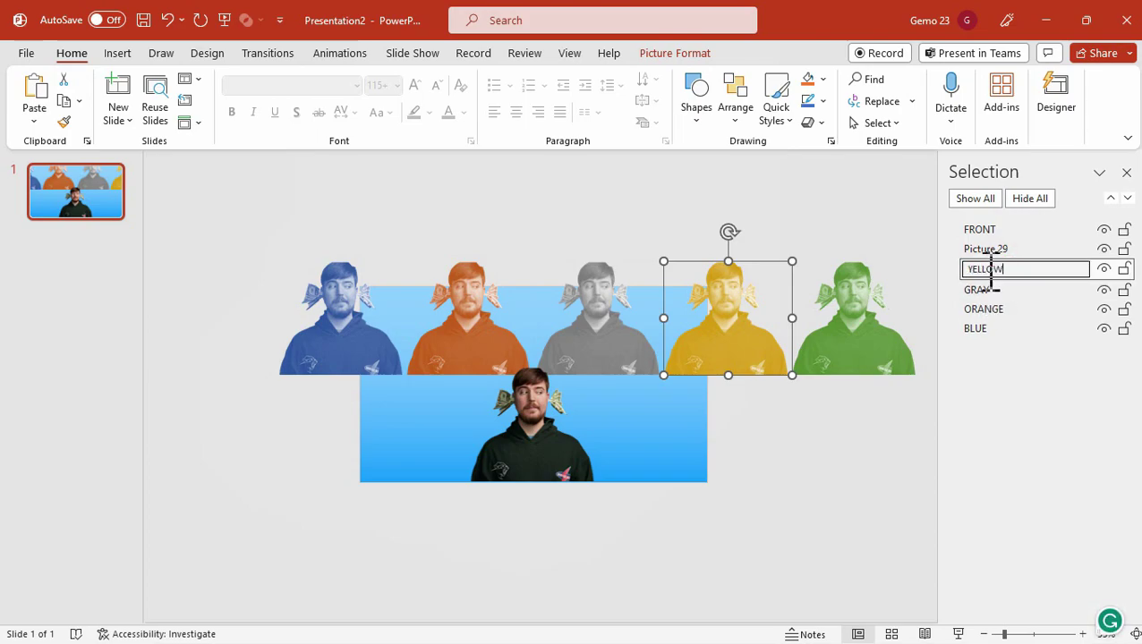
{"action": "left_click", "coordinate": [983, 248]}
{"action": "double_click", "coordinate": [989, 250]}
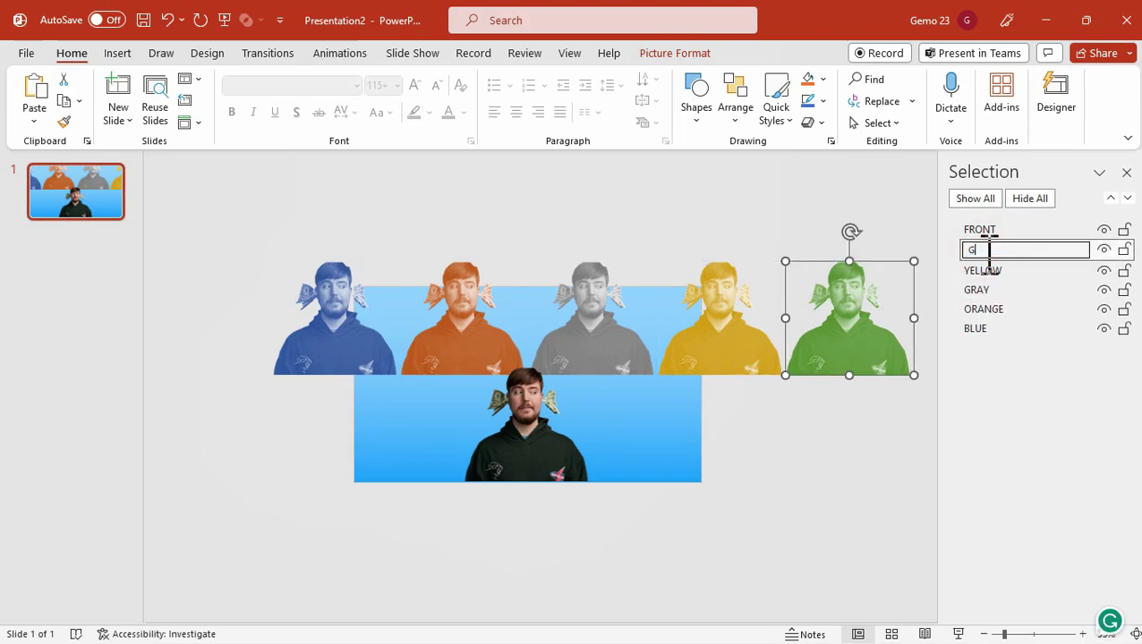
{"action": "left_click", "coordinate": [1126, 173]}
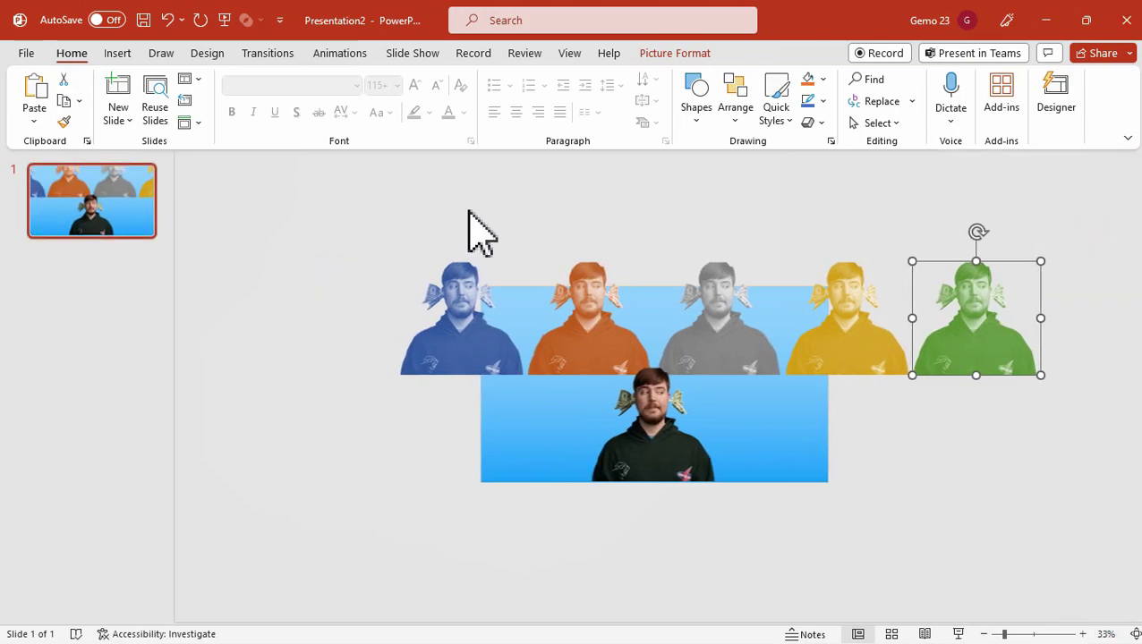
Select all six pictures and stack them with Align Middle and Align Center
{"action": "left_click", "coordinate": [466, 340]}
{"action": "key", "text": "ctrl+a"}
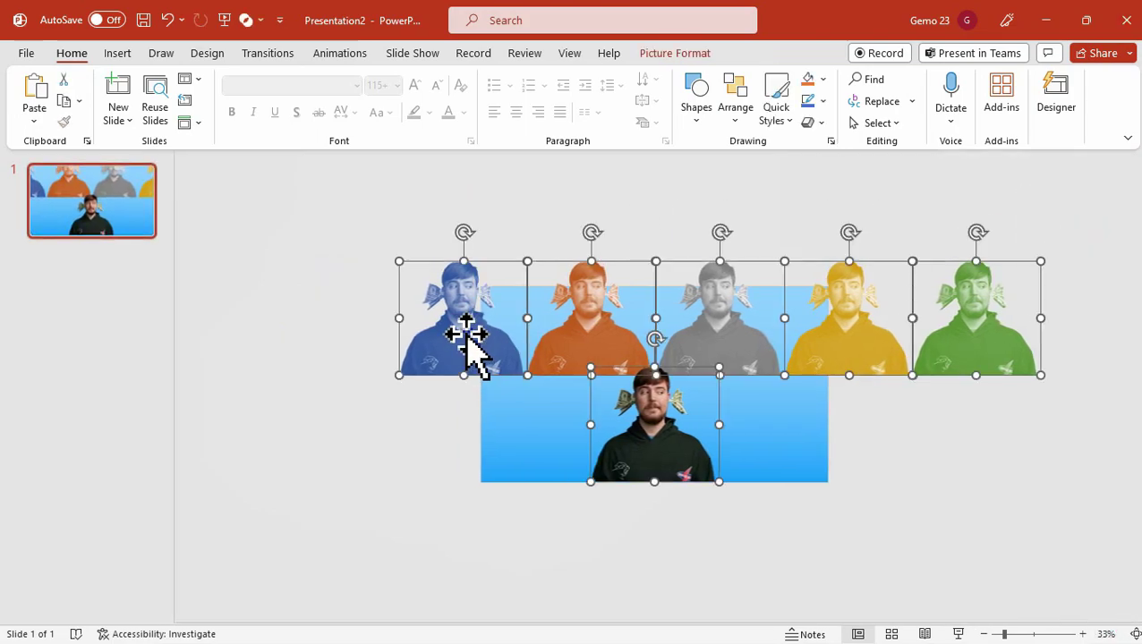
{"action": "left_click", "coordinate": [685, 54]}
{"action": "left_click", "coordinate": [935, 80]}
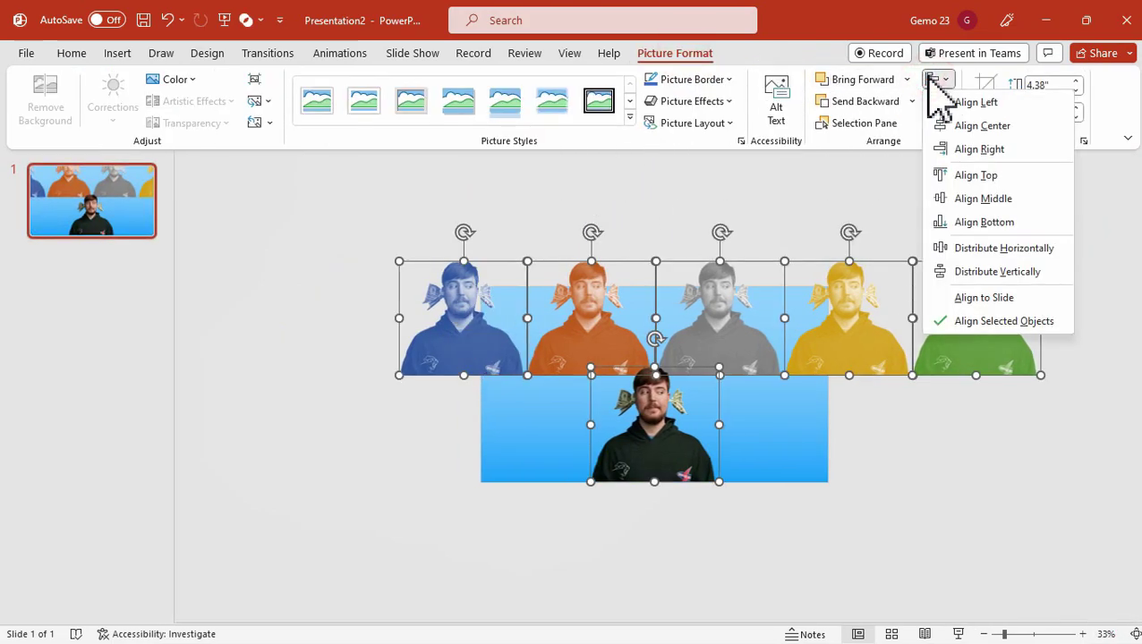
{"action": "left_click", "coordinate": [979, 196]}
{"action": "left_click", "coordinate": [937, 82]}
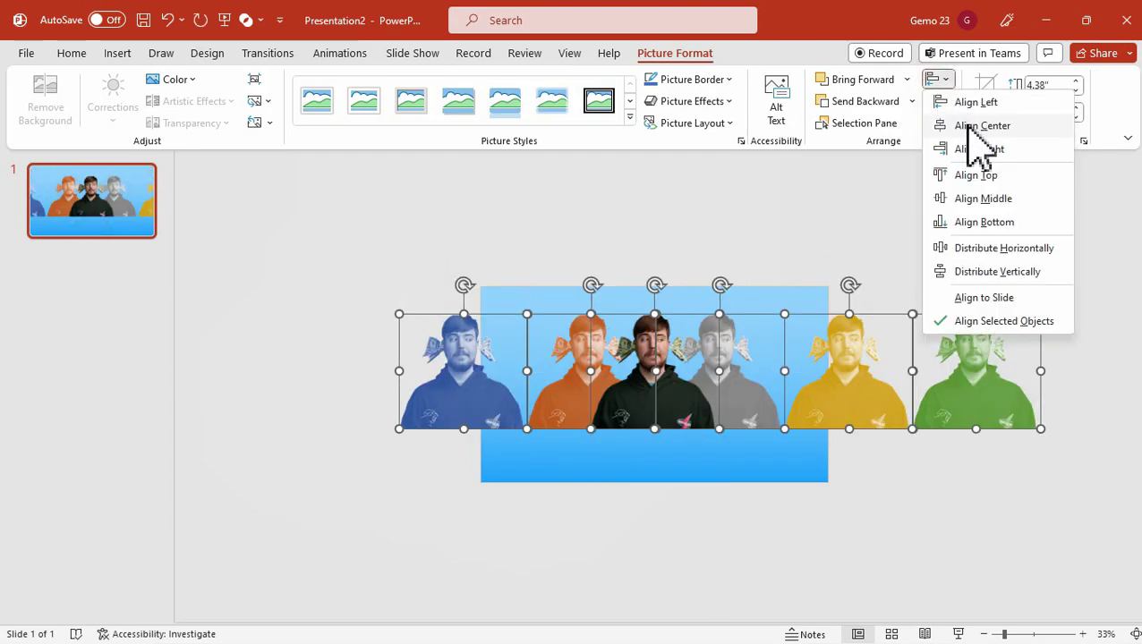
{"action": "left_click", "coordinate": [970, 124]}
Move the stacked pictures to the slide bottom and realign them centre and middle
{"action": "left_click_drag", "start_coordinate": [735, 362], "coordinate": [652, 448]}
{"action": "scroll", "coordinate": [666, 422], "scroll_direction": "up", "scroll_amount": 3, "text": "ctrl"}
{"action": "left_click", "coordinate": [937, 80]}
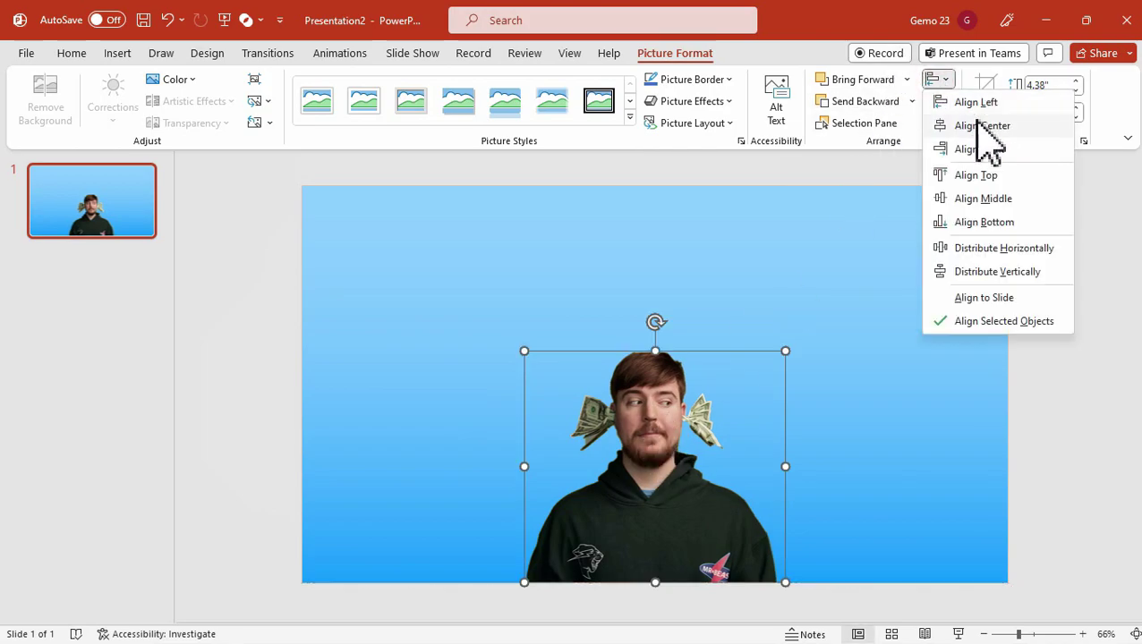
{"action": "left_click", "coordinate": [980, 127]}
{"action": "left_click", "coordinate": [953, 79]}
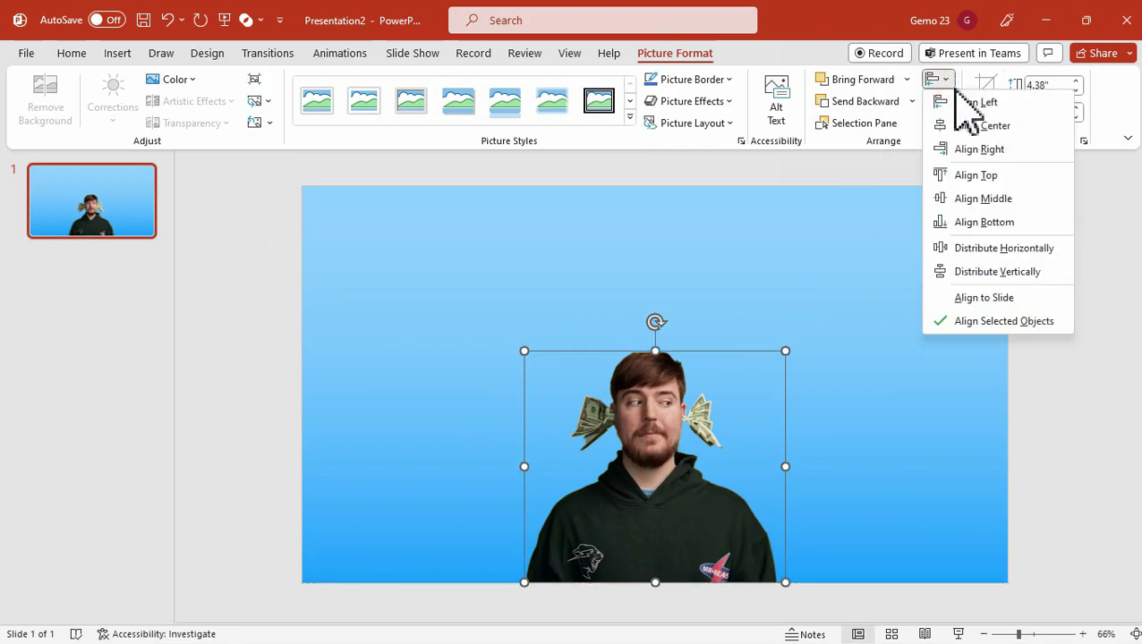
{"action": "left_click", "coordinate": [976, 198]}
{"action": "left_click", "coordinate": [829, 259]}
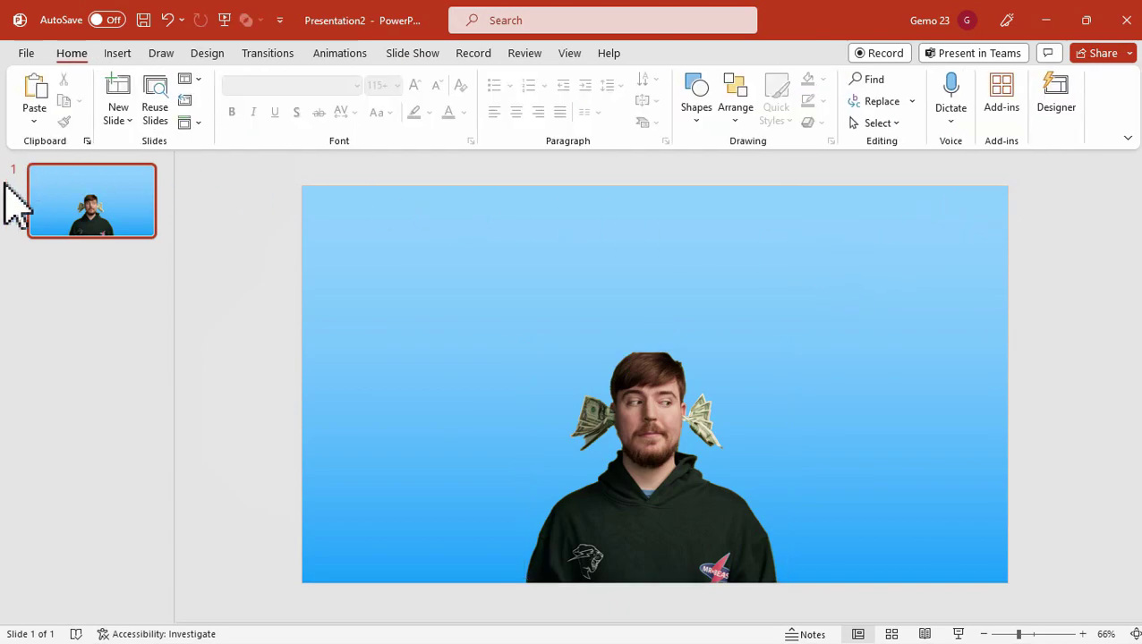
Duplicate the first slide and show the Selection Pane on slide 2
{"action": "right_click", "coordinate": [70, 192]}
{"action": "left_click", "coordinate": [133, 387]}
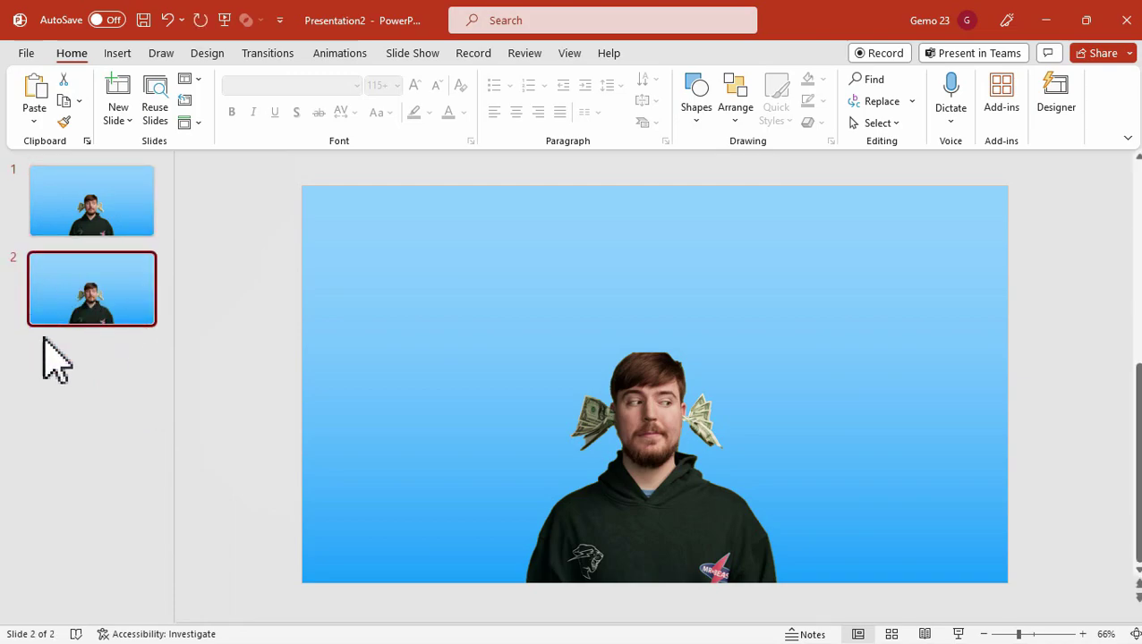
{"action": "left_click", "coordinate": [736, 111]}
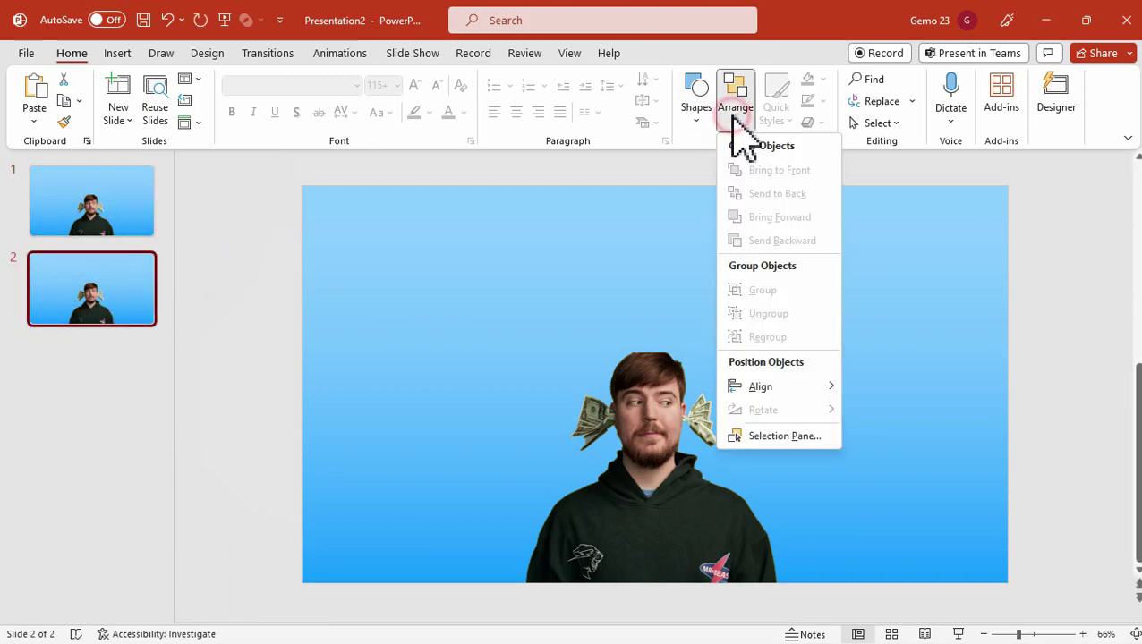
{"action": "left_click", "coordinate": [775, 435]}
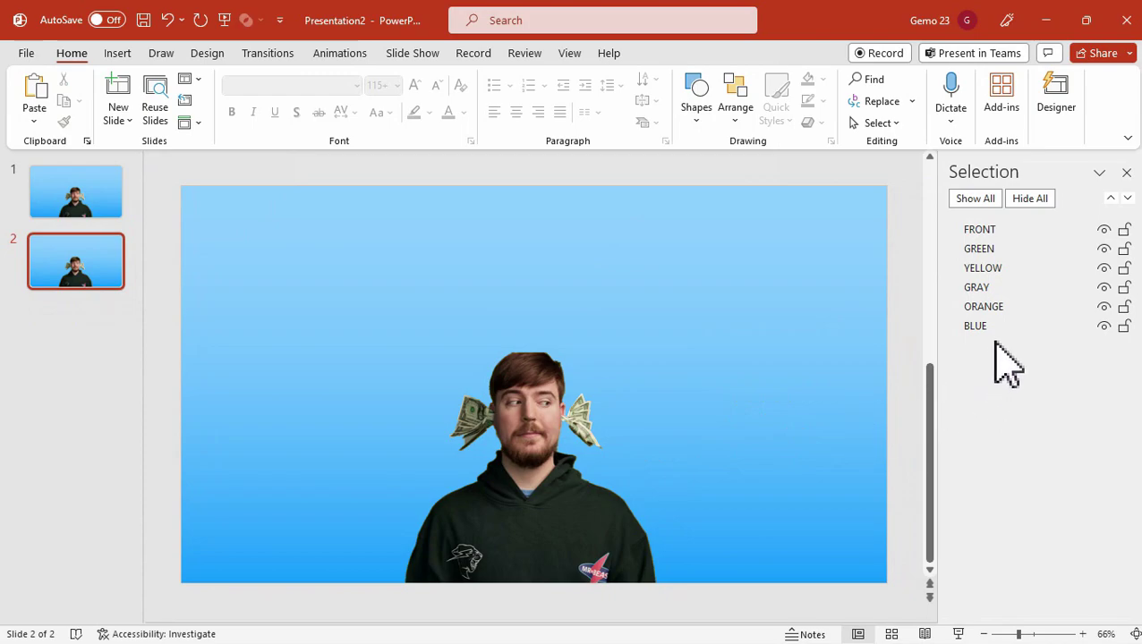
{"action": "scroll", "coordinate": [528, 394], "scroll_direction": "down", "scroll_amount": 4, "text": "ctrl"}
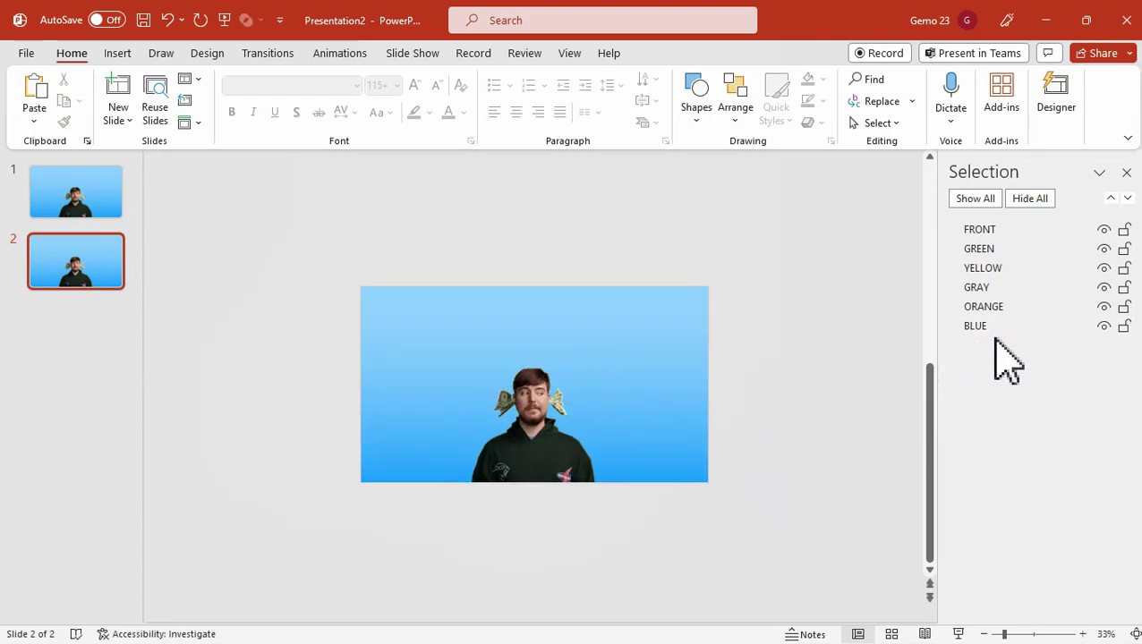
Enlarge the BLUE picture well beyond the front photo and shift it left
{"action": "left_click", "coordinate": [989, 327]}
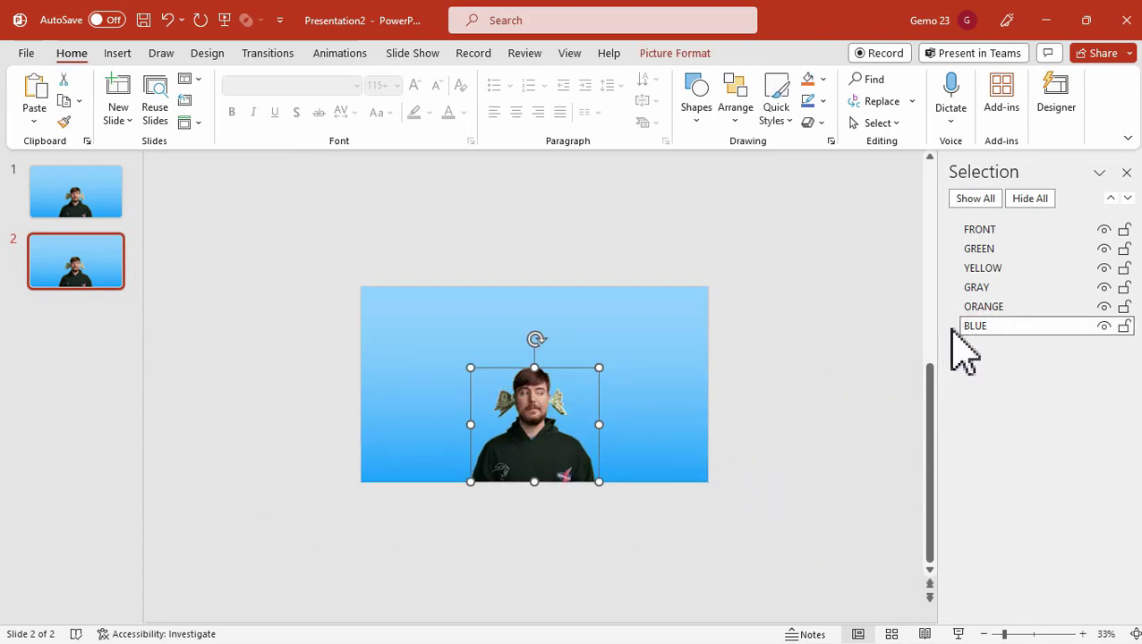
{"action": "left_click", "coordinate": [796, 345]}
{"action": "left_click", "coordinate": [995, 333]}
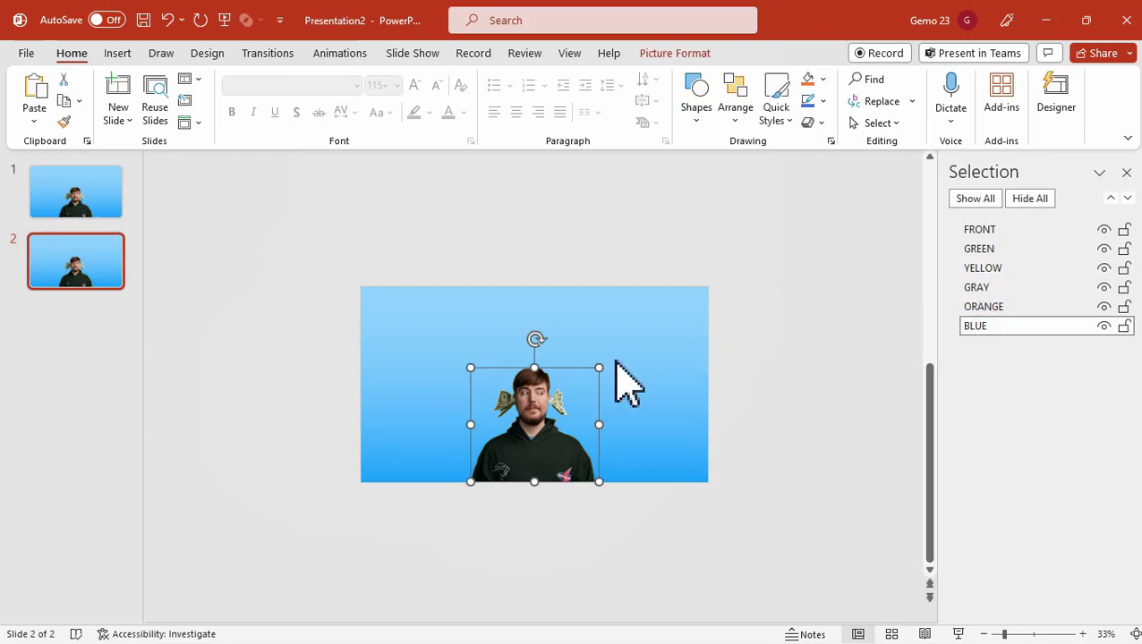
{"action": "left_click_drag", "start_coordinate": [600, 368], "coordinate": [772, 247]}
{"action": "left_click_drag", "start_coordinate": [614, 280], "coordinate": [540, 289]}
Enlarge the ORANGE picture and centre ORANGE and GRAY behind the front image
{"action": "left_click", "coordinate": [985, 307]}
{"action": "left_click_drag", "start_coordinate": [599, 367], "coordinate": [701, 311]}
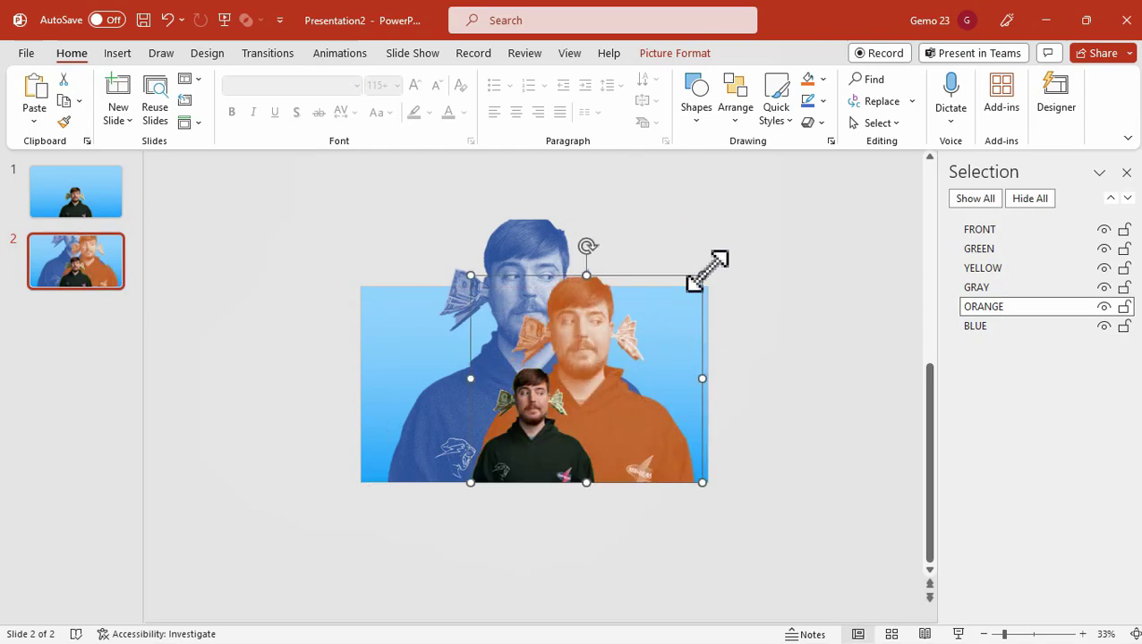
{"action": "left_click_drag", "start_coordinate": [709, 268], "coordinate": [725, 256]}
{"action": "left_click_drag", "start_coordinate": [601, 294], "coordinate": [539, 295]}
{"action": "left_click", "coordinate": [976, 287]}
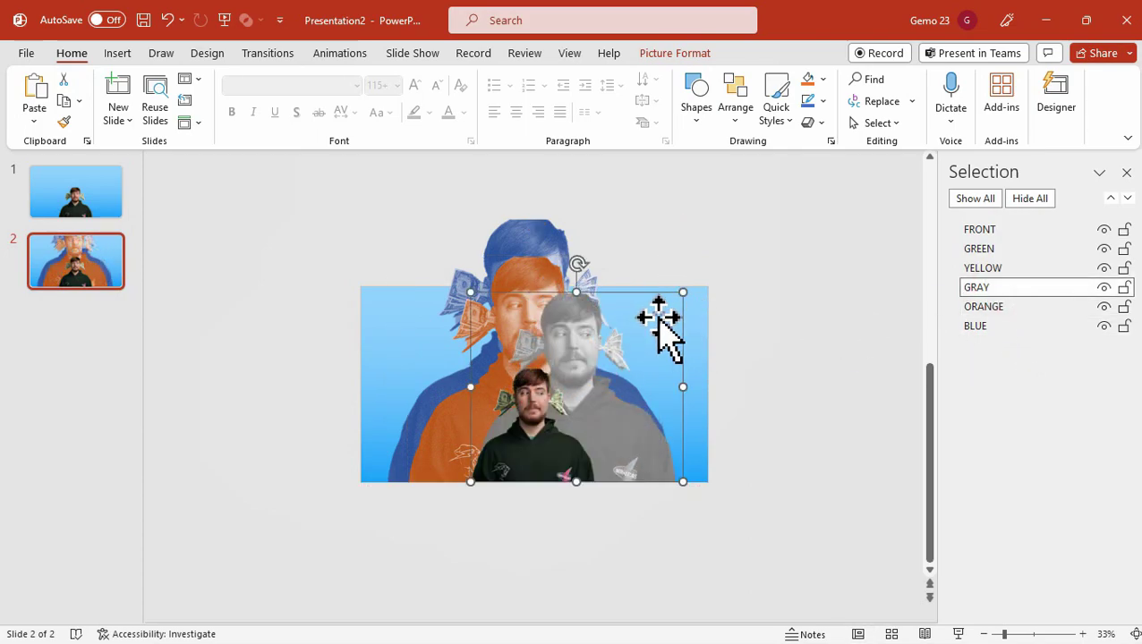
{"action": "left_click_drag", "start_coordinate": [577, 322], "coordinate": [539, 319]}
{"action": "left_click", "coordinate": [637, 262]}
{"action": "left_click_drag", "start_coordinate": [637, 262], "coordinate": [540, 276]}
Enlarge the YELLOW picture and centre the GREEN picture behind the front image
{"action": "left_click", "coordinate": [983, 268]}
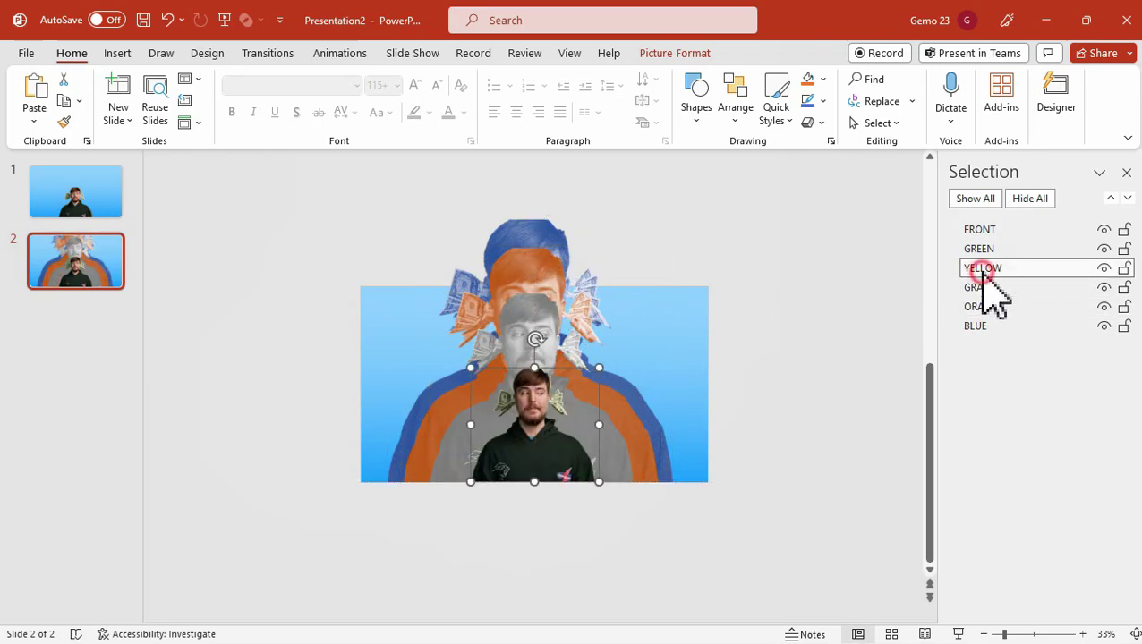
{"action": "left_click_drag", "start_coordinate": [598, 367], "coordinate": [651, 318]}
{"action": "key", "text": "Tab"}
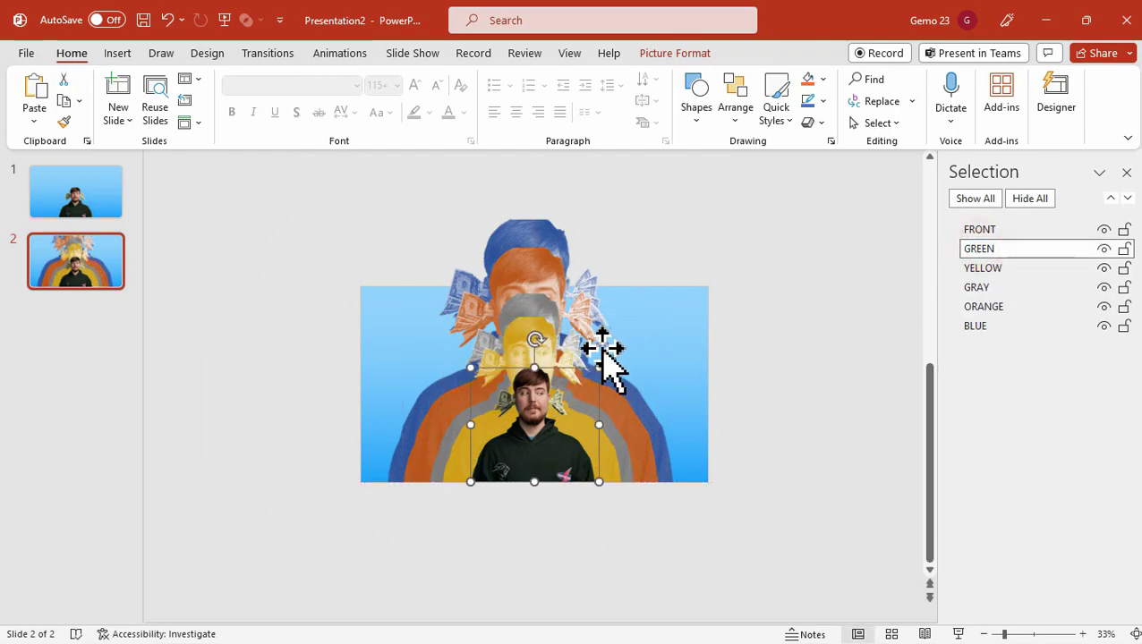
{"action": "left_click_drag", "start_coordinate": [602, 347], "coordinate": [533, 362]}
Realign the FRONT picture at the slide centre over the coloured halos
{"action": "left_click", "coordinate": [731, 234]}
{"action": "left_click", "coordinate": [536, 417]}
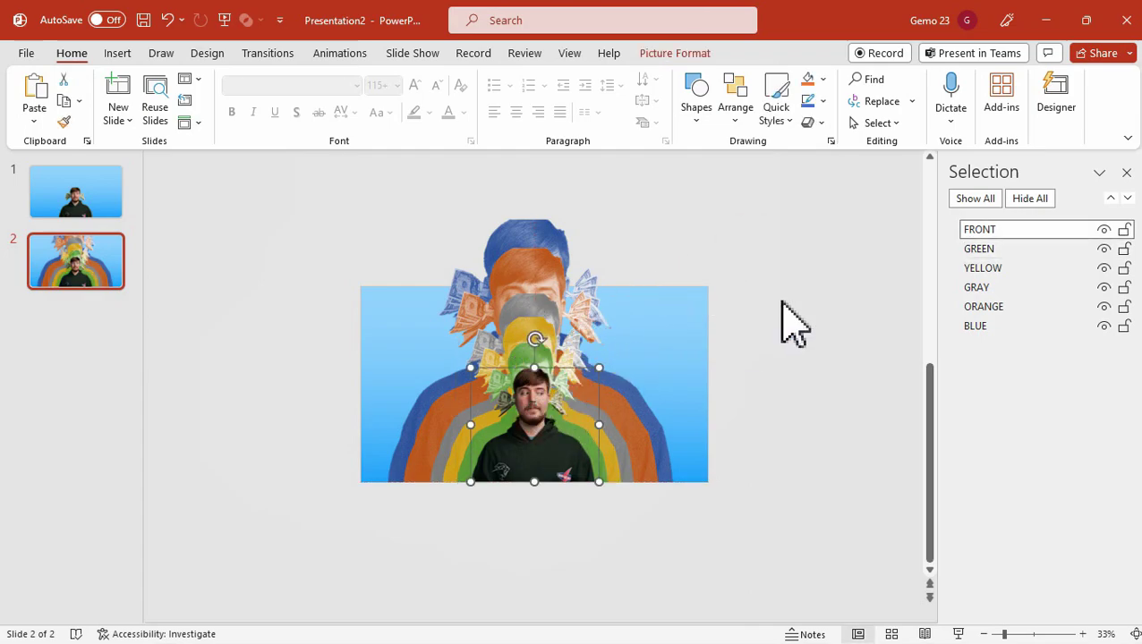
{"action": "mouse_move", "coordinate": [535, 407]}
{"action": "left_mouse_down"}
{"action": "mouse_move", "coordinate": [554, 410]}
{"action": "mouse_move", "coordinate": [537, 418]}
{"action": "left_mouse_up"}
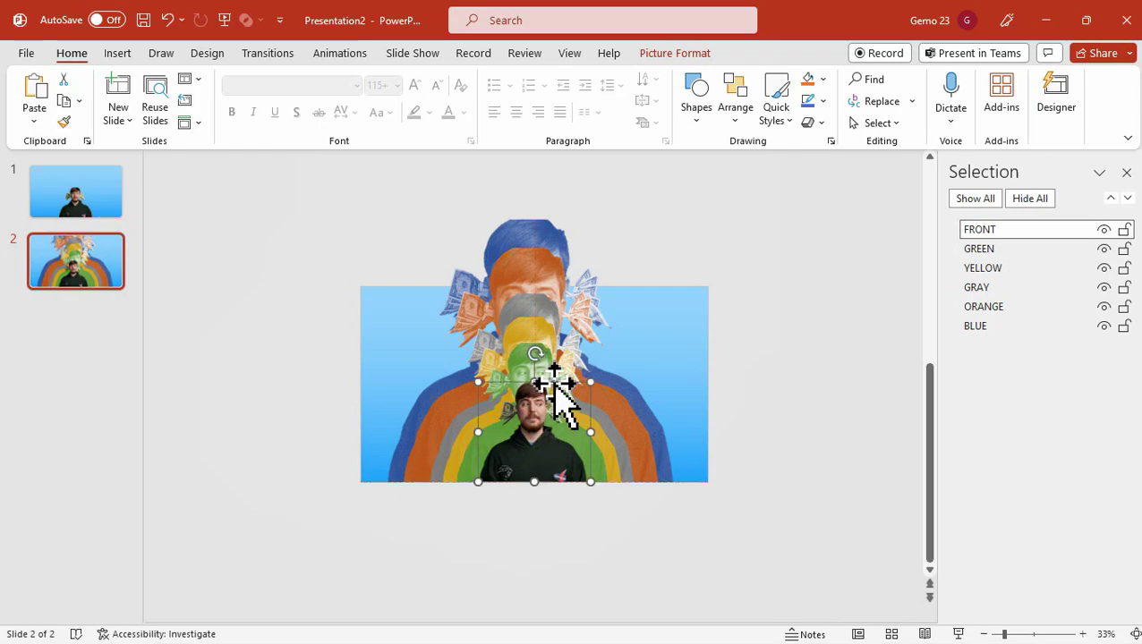
{"action": "left_click", "coordinate": [633, 253]}
{"action": "left_click", "coordinate": [323, 224]}
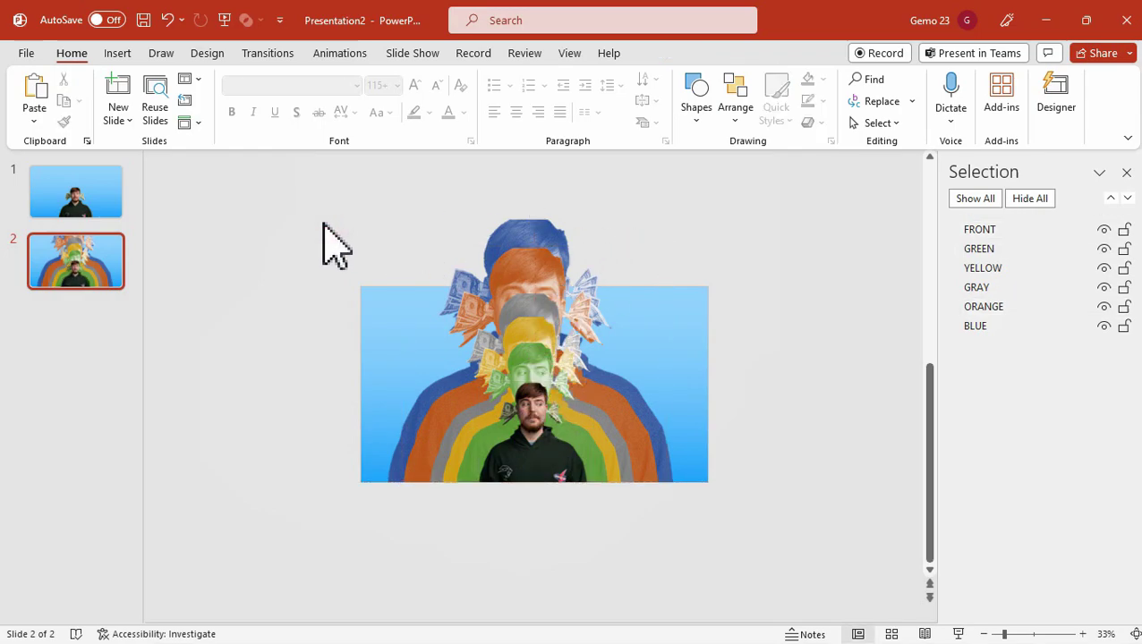
Give slide 1 the Morph transition and apply it to all slides
{"action": "left_click", "coordinate": [90, 218]}
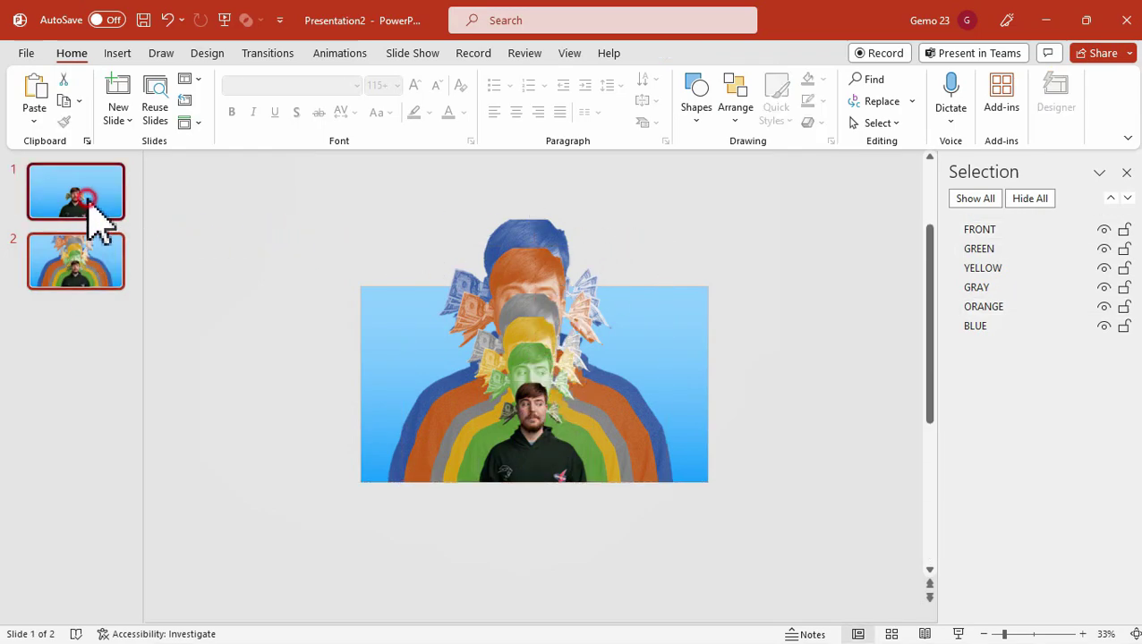
{"action": "left_click", "coordinate": [269, 54]}
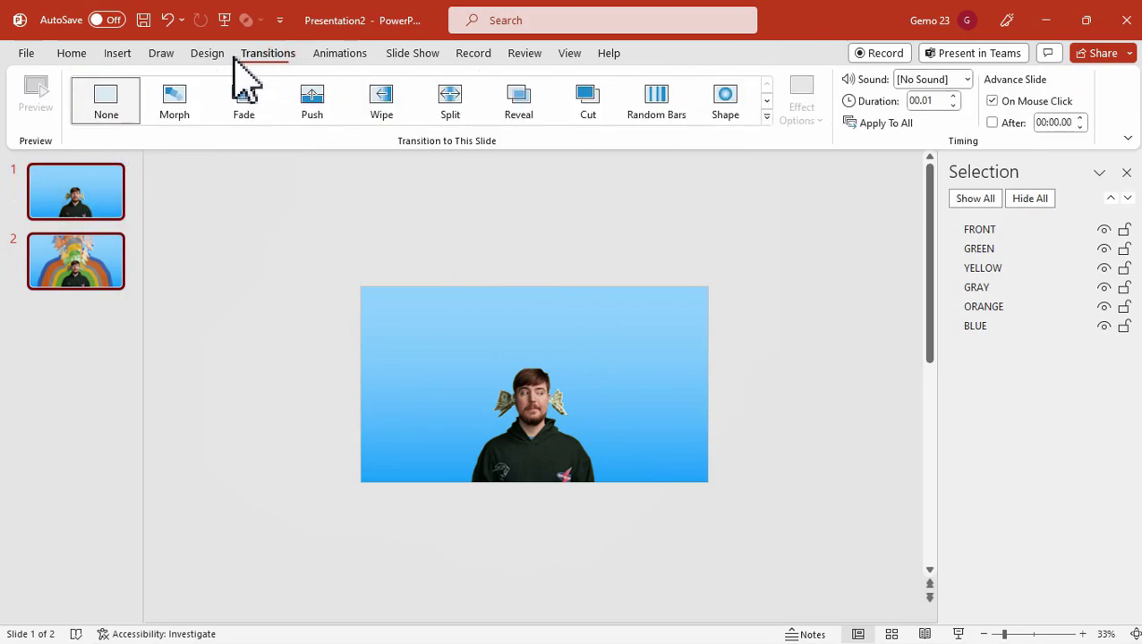
{"action": "left_click", "coordinate": [172, 113]}
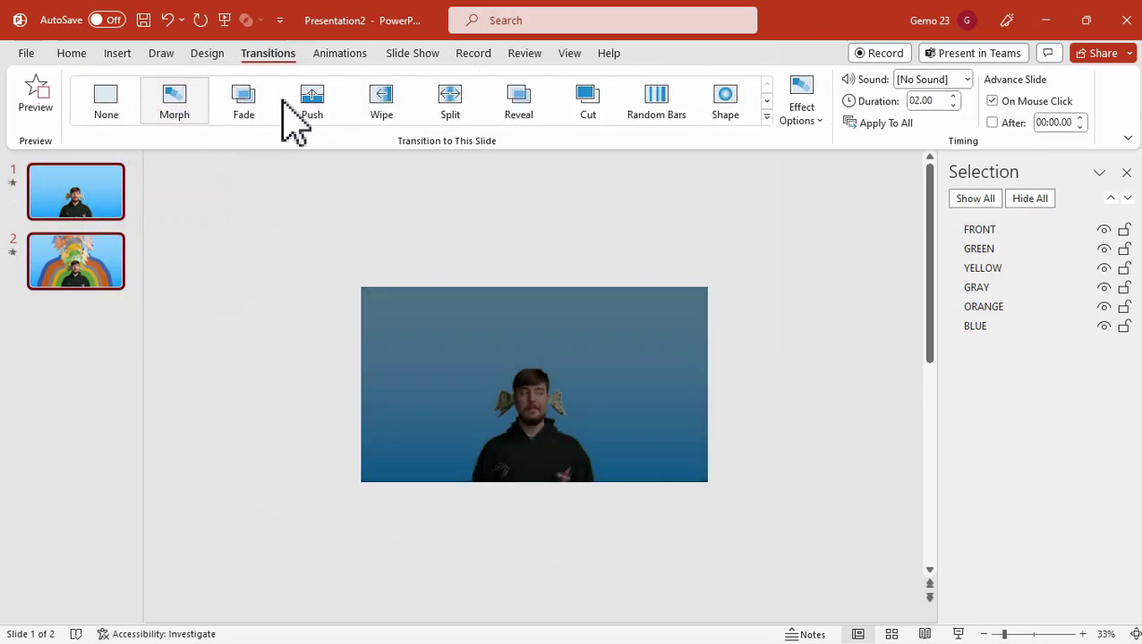
{"action": "left_click", "coordinate": [875, 123]}
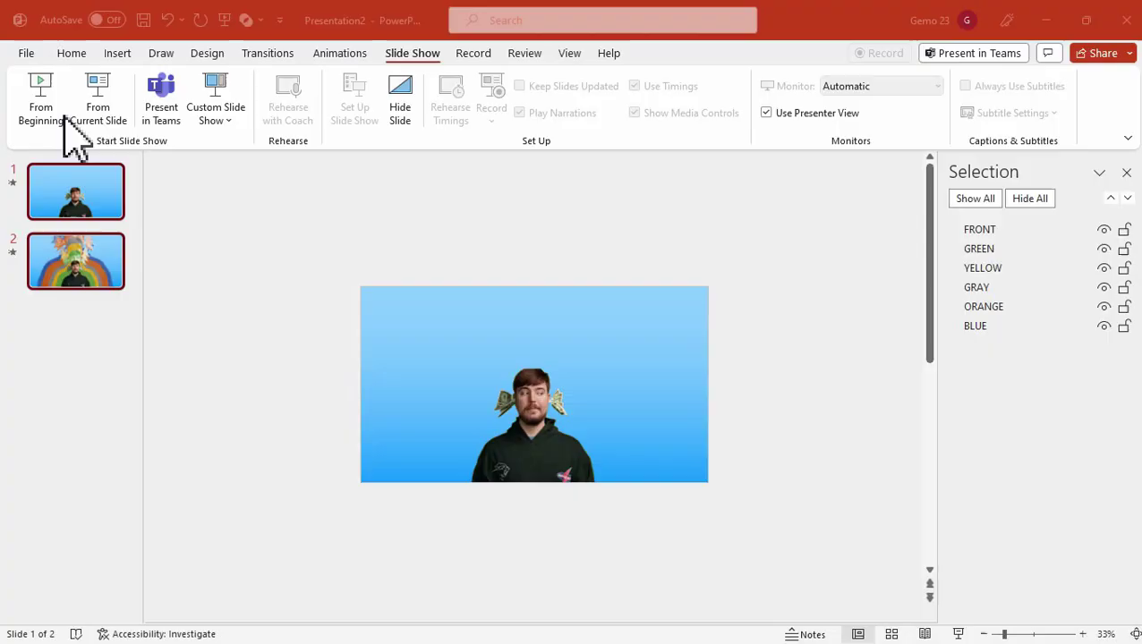
Add a text box across the top of slide 2 and start typing the 'Mr' title
{"action": "left_click", "coordinate": [85, 288]}
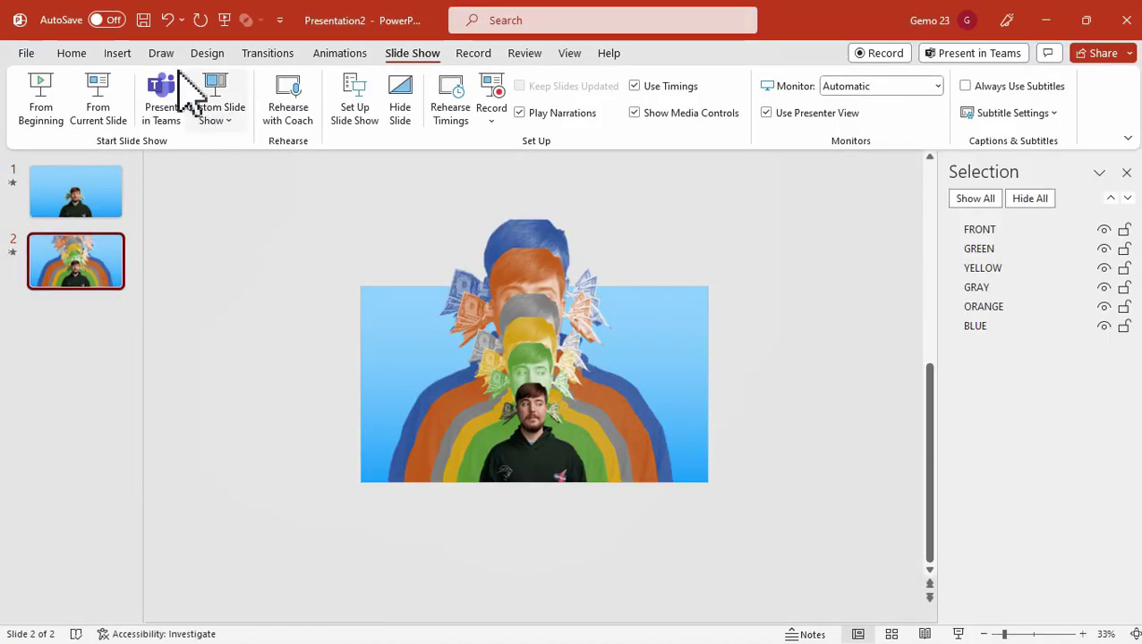
{"action": "left_click", "coordinate": [117, 53]}
{"action": "left_click", "coordinate": [831, 99]}
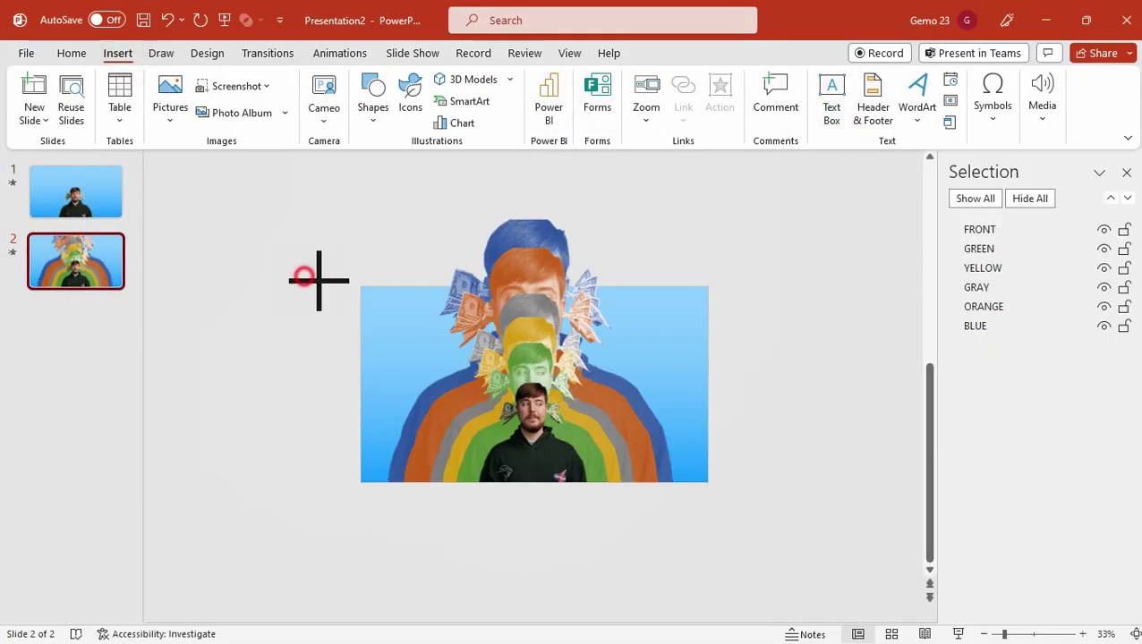
{"action": "left_click_drag", "start_coordinate": [303, 275], "coordinate": [785, 402]}
{"action": "type", "text": "Mr"}
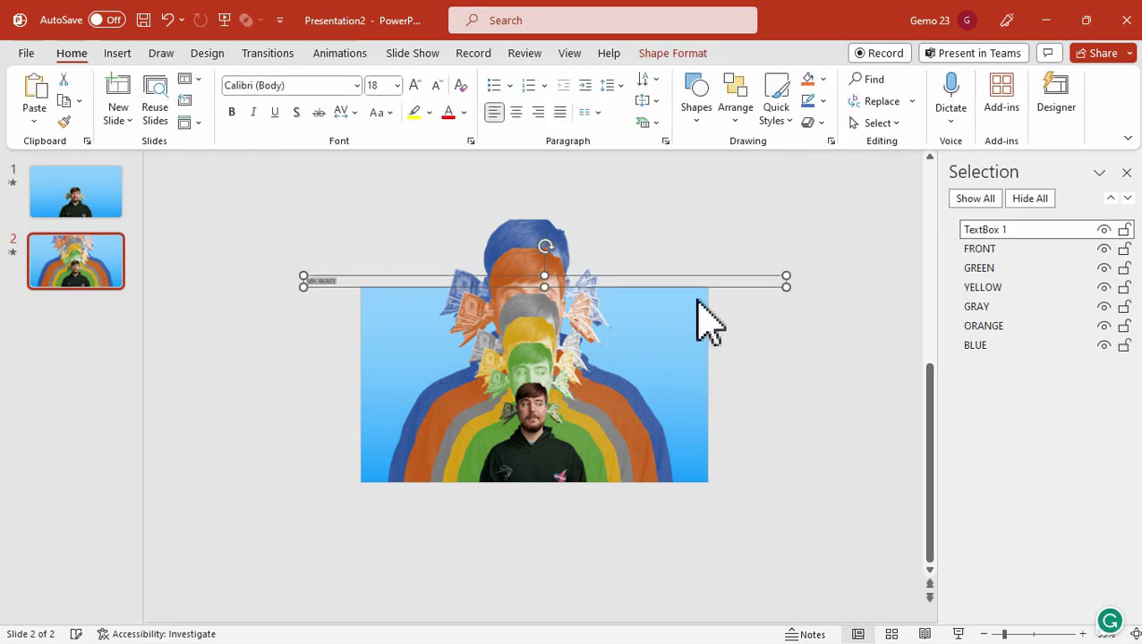
Set the title font to Agrandir Grand Heavy and enlarge it toward 166 pt
{"action": "left_click", "coordinate": [356, 85]}
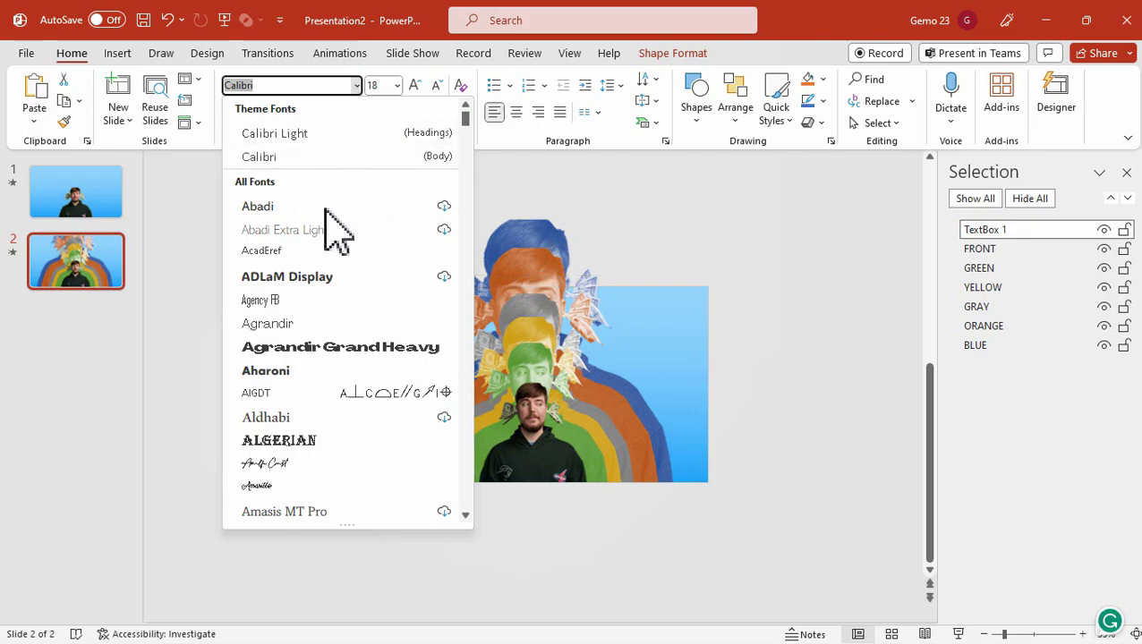
{"action": "left_click", "coordinate": [319, 344]}
{"action": "left_click", "coordinate": [412, 89]}
{"action": "left_click", "coordinate": [412, 89]}
{"action": "left_click", "coordinate": [412, 89]}
{"action": "left_click", "coordinate": [412, 89]}
{"action": "left_click", "coordinate": [413, 86]}
{"action": "left_click", "coordinate": [414, 86]}
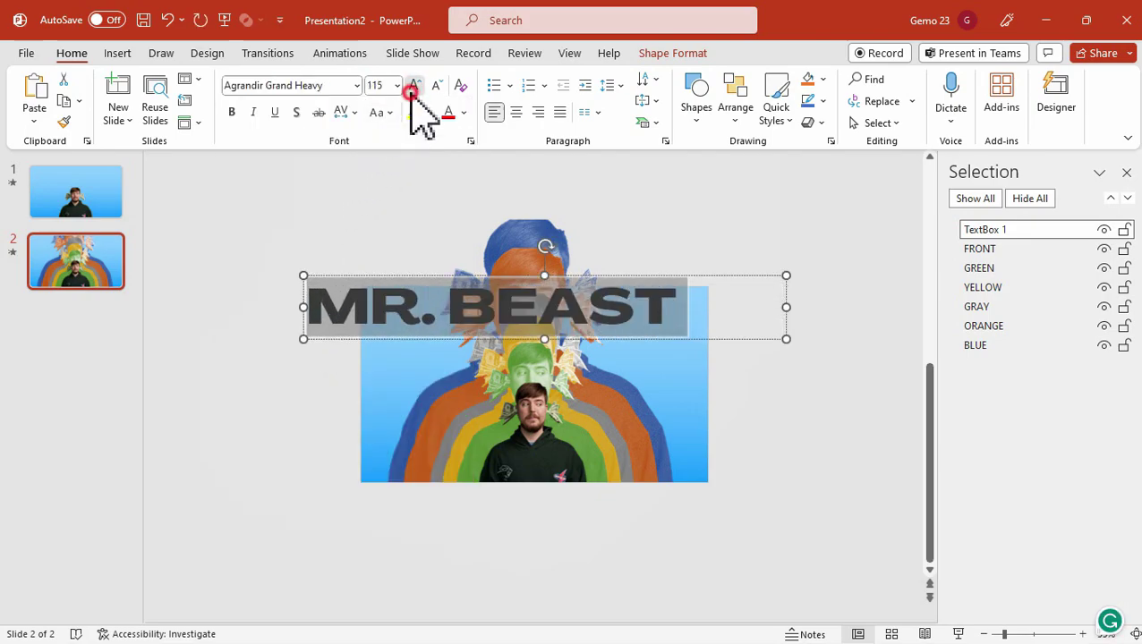
{"action": "left_click", "coordinate": [414, 86]}
{"action": "left_click", "coordinate": [413, 85]}
{"action": "type", "text": "140"}
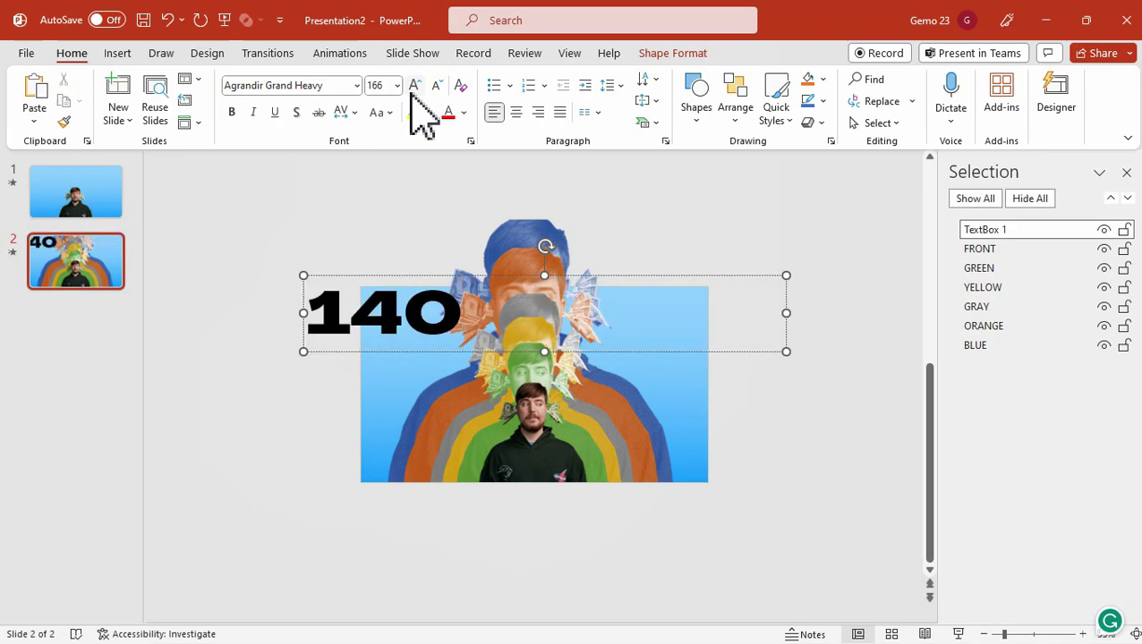
{"action": "key", "text": "ctrl+z"}
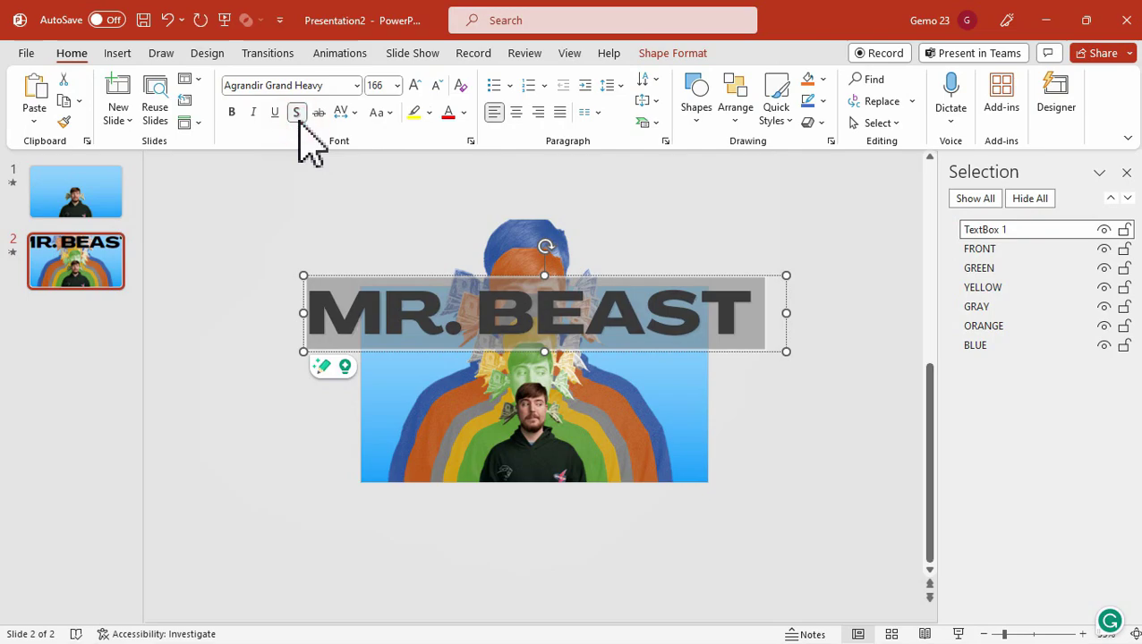
Colour the MR. BEAST title text white
{"action": "left_click", "coordinate": [463, 113]}
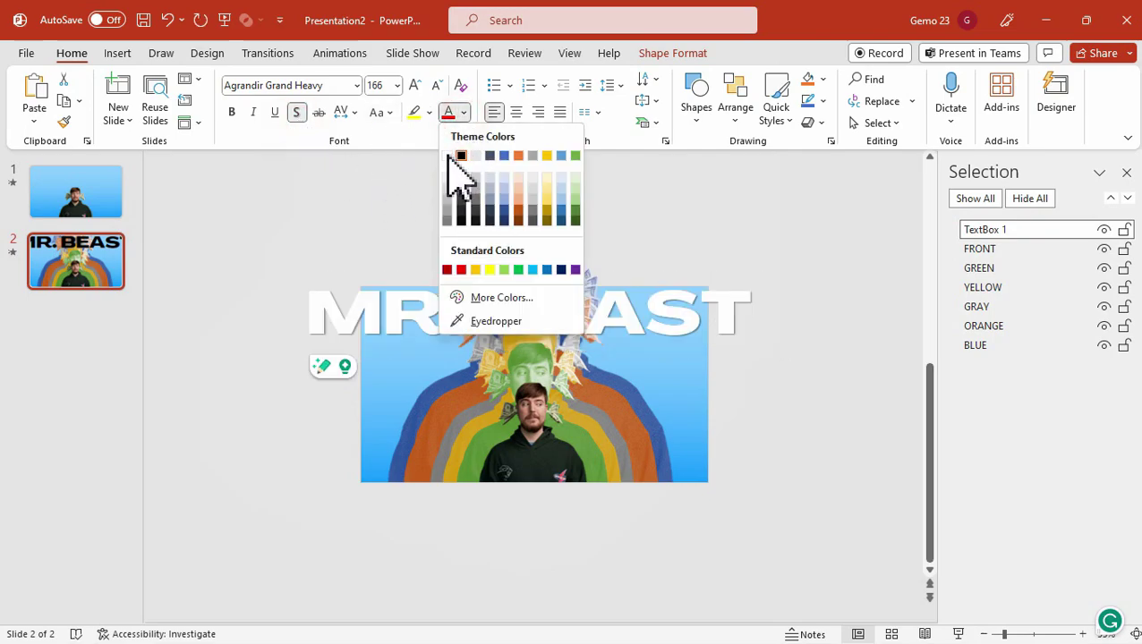
{"action": "left_click", "coordinate": [454, 158]}
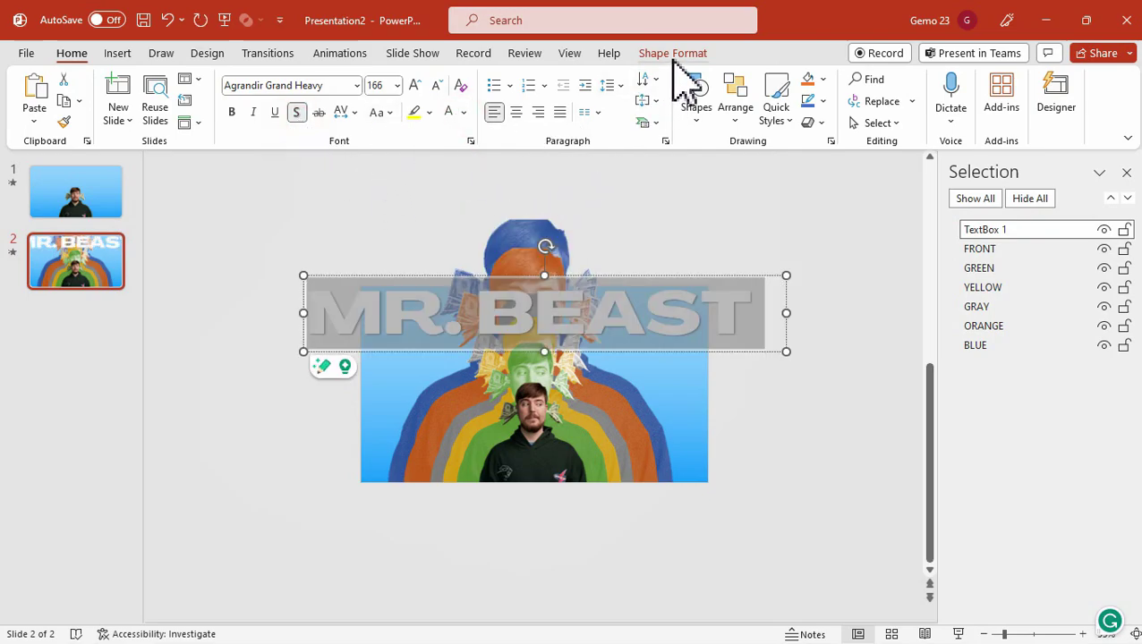
{"action": "left_click", "coordinate": [673, 56]}
Tilt the title with a perspective 3-D rotation, shrink it to 138 pt, and reposition it
{"action": "left_click", "coordinate": [746, 126]}
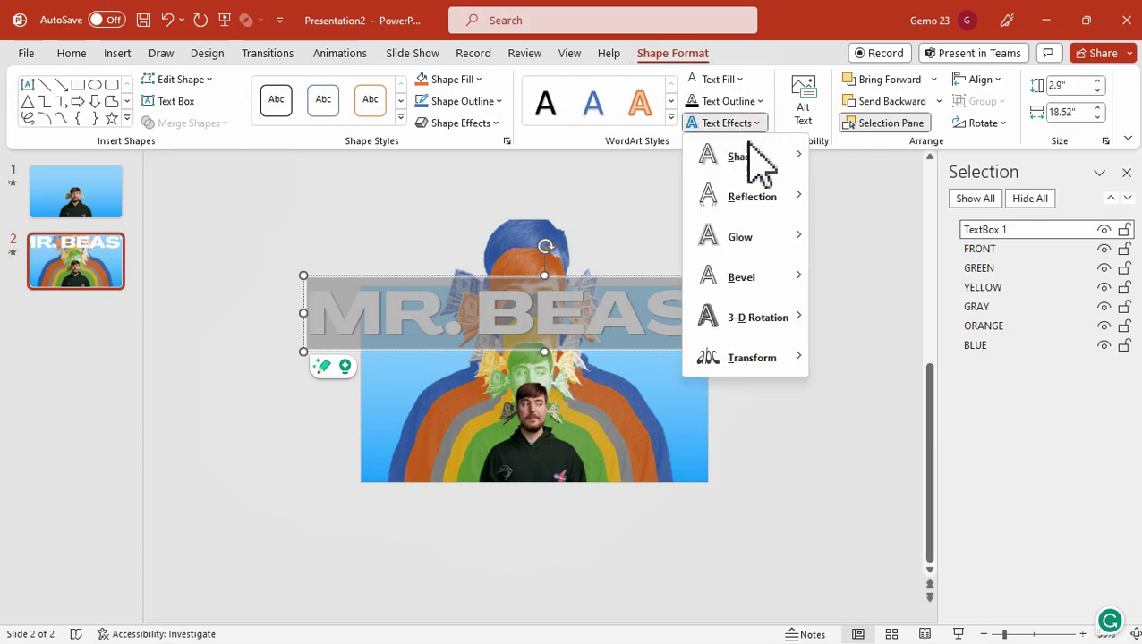
{"action": "mouse_move", "coordinate": [762, 320]}
{"action": "left_click", "coordinate": [837, 501]}
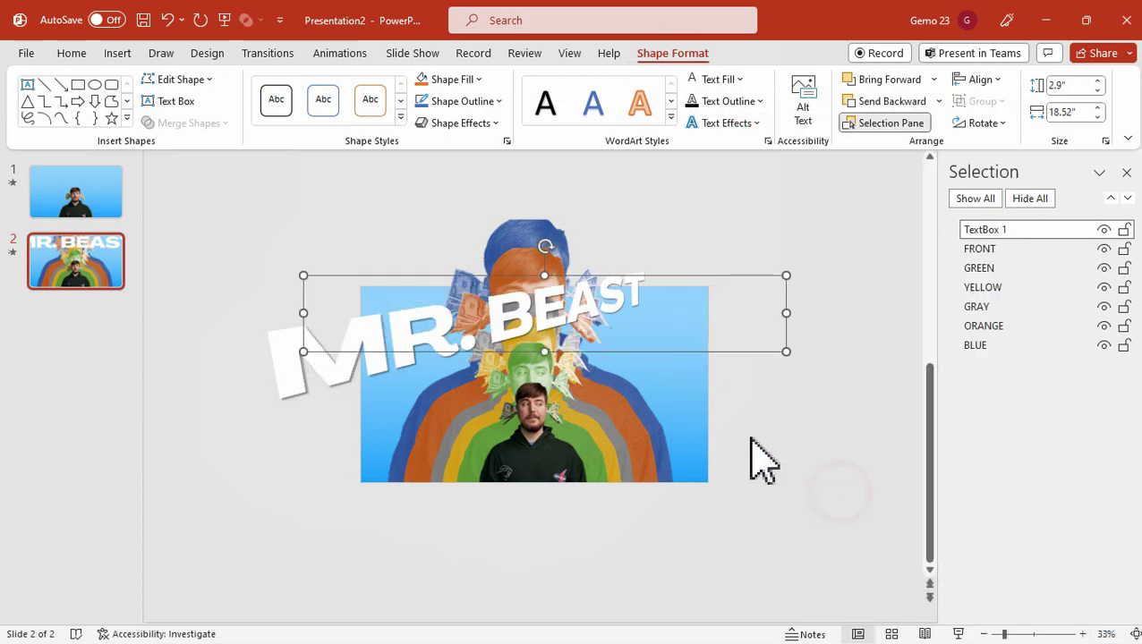
{"action": "left_click_drag", "start_coordinate": [641, 287], "coordinate": [716, 304]}
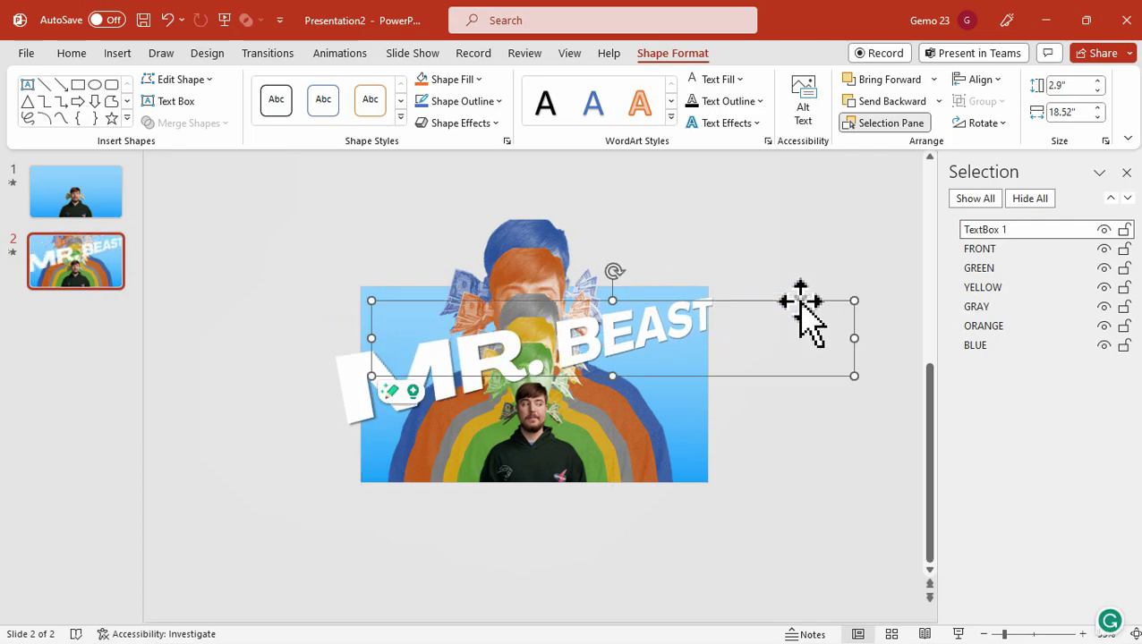
{"action": "left_click", "coordinate": [92, 58]}
{"action": "left_click", "coordinate": [436, 86]}
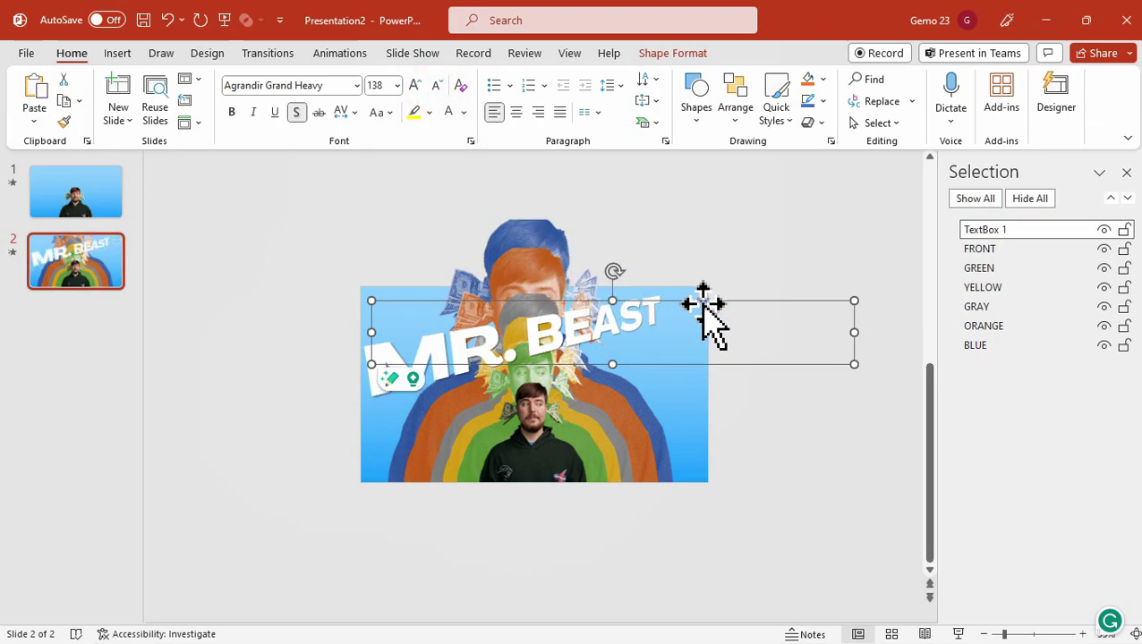
{"action": "left_click_drag", "start_coordinate": [703, 306], "coordinate": [718, 304]}
Rename the text box TEXT 1 and move it below YELLOW in the Selection Pane
{"action": "double_click", "coordinate": [996, 230]}
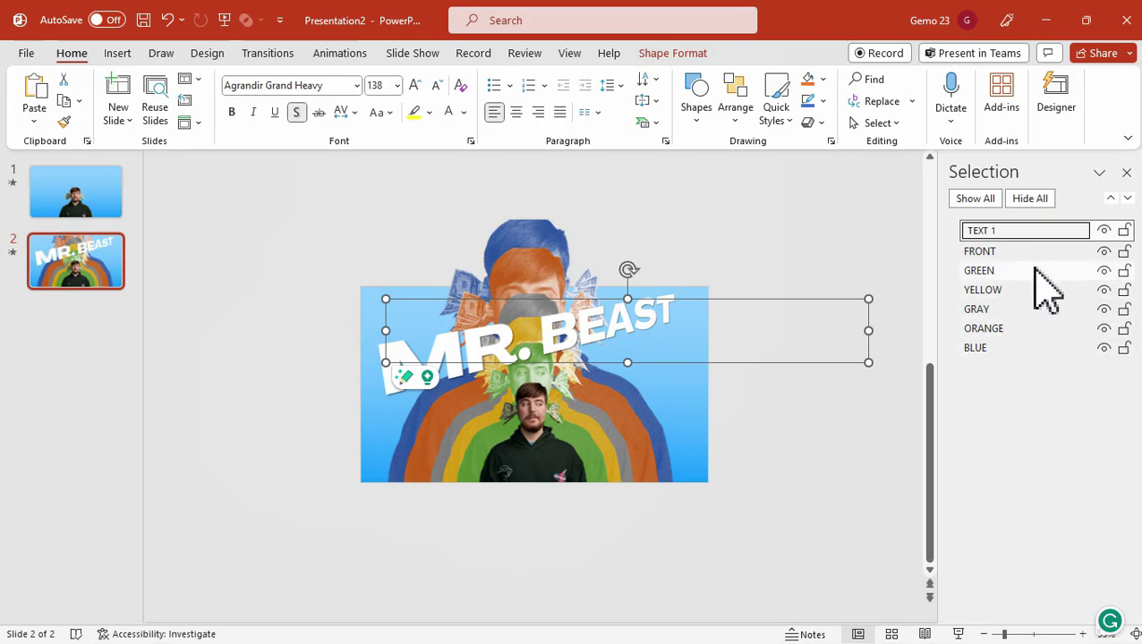
{"action": "left_click", "coordinate": [1012, 287]}
{"action": "left_click_drag", "start_coordinate": [1020, 230], "coordinate": [1029, 296]}
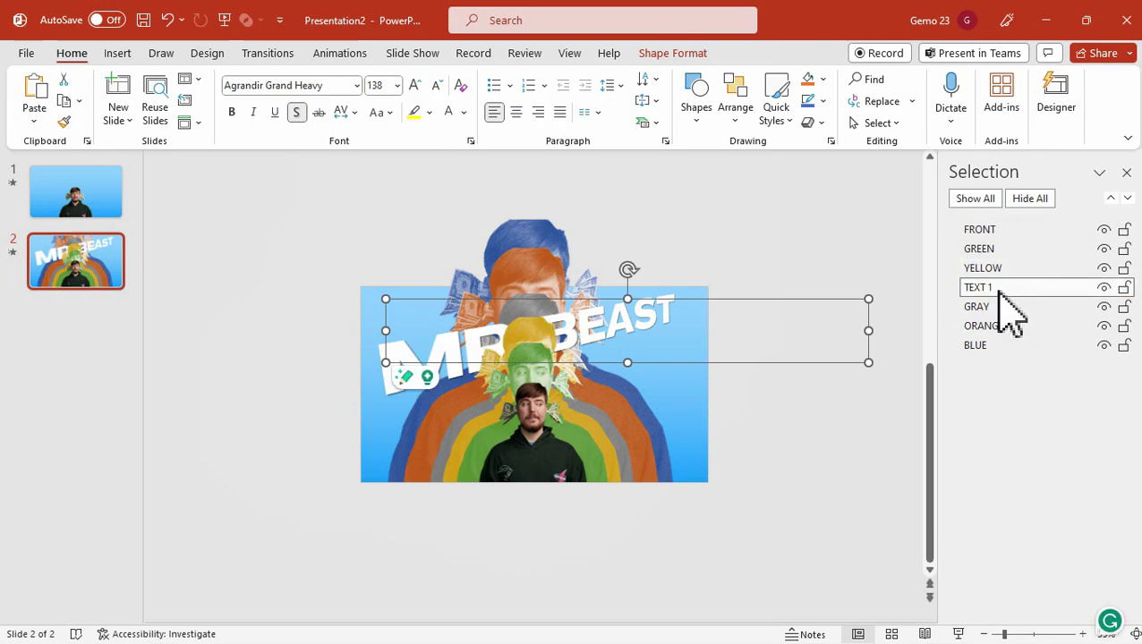
{"action": "left_click", "coordinate": [1005, 268]}
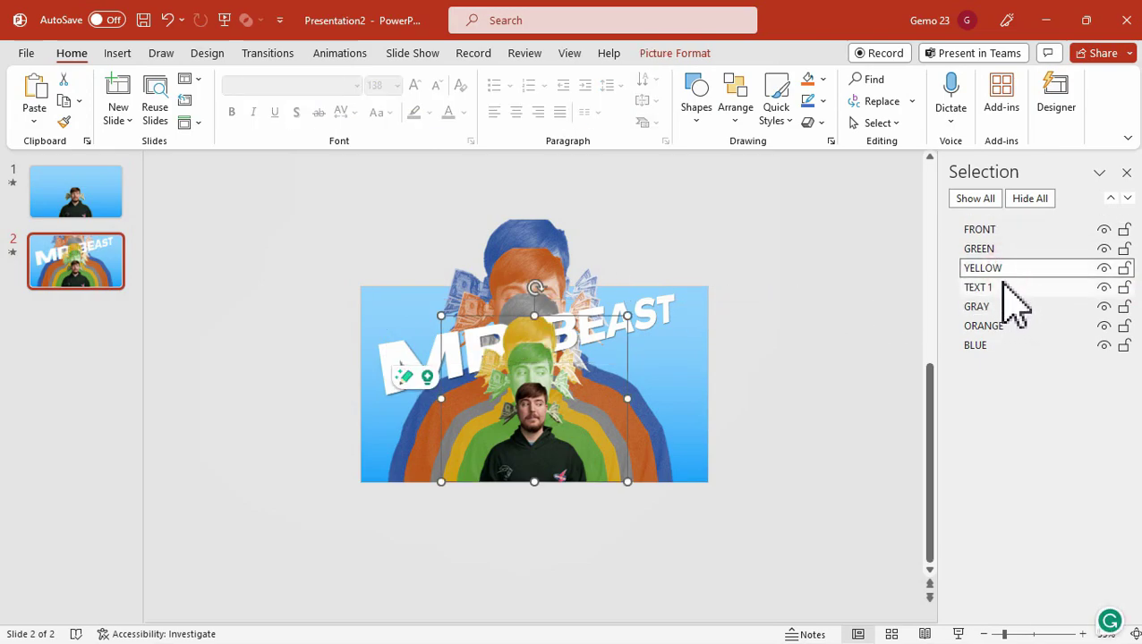
{"action": "left_click", "coordinate": [1002, 286]}
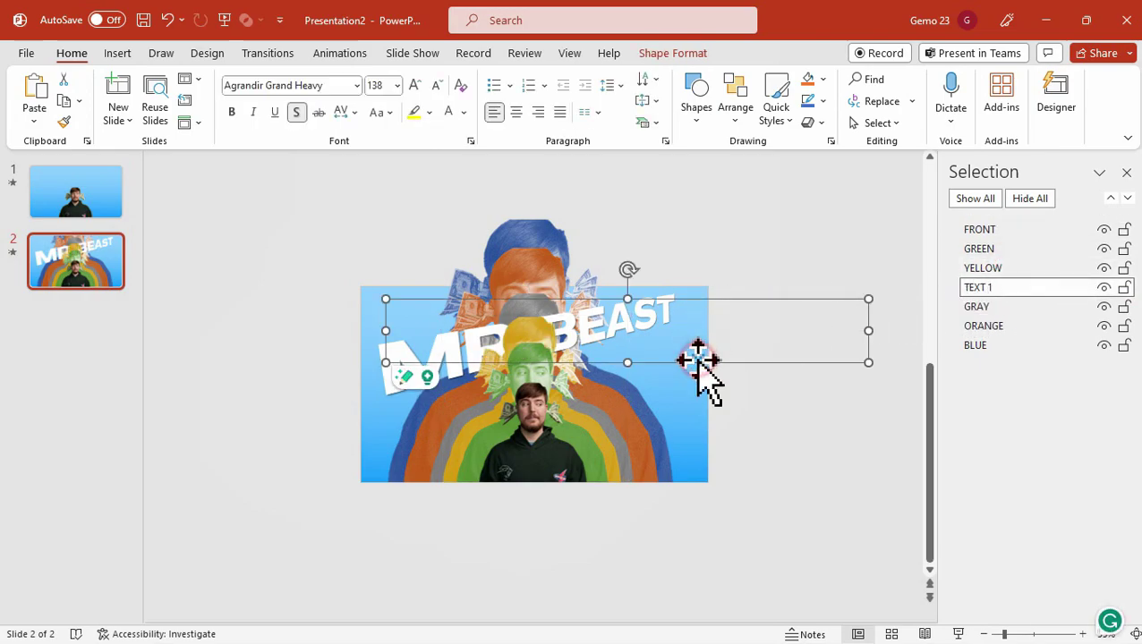
Duplicate the title text box and place the copy below the original
{"action": "right_click", "coordinate": [698, 361]}
{"action": "left_click", "coordinate": [757, 178]}
{"action": "left_click", "coordinate": [776, 450]}
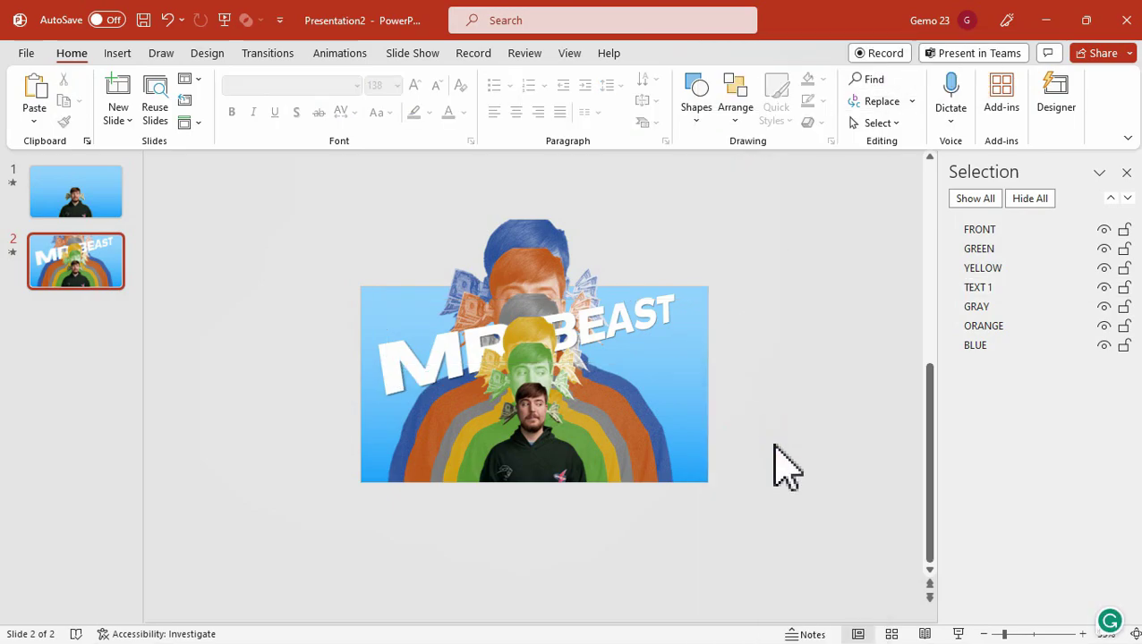
{"action": "key", "text": "ctrl+v"}
{"action": "left_click_drag", "start_coordinate": [706, 370], "coordinate": [704, 421]}
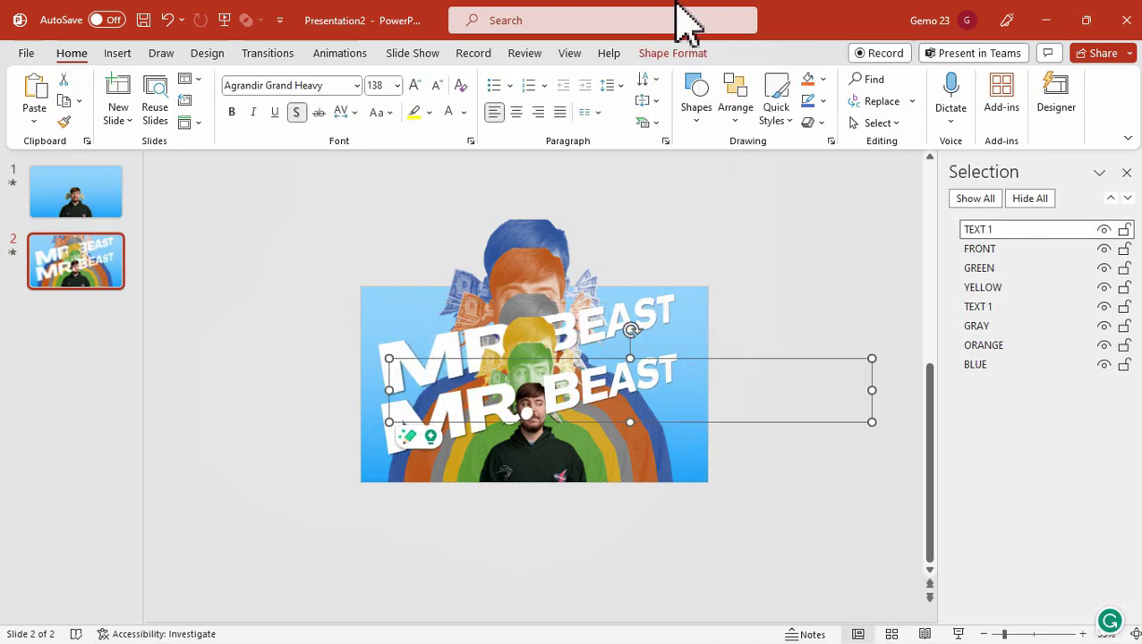
Give the copy a perspective 3-D rotation, reduce it to 115 pt, and position it lower
{"action": "left_click", "coordinate": [672, 53]}
{"action": "left_click", "coordinate": [724, 123]}
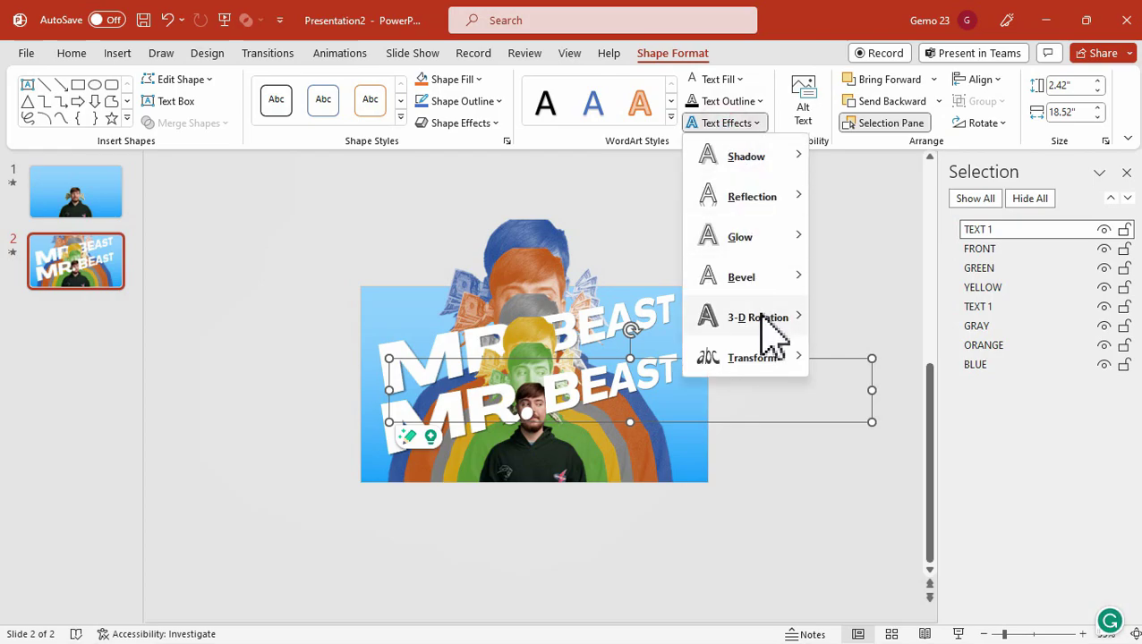
{"action": "mouse_move", "coordinate": [769, 323]}
{"action": "left_click", "coordinate": [876, 496]}
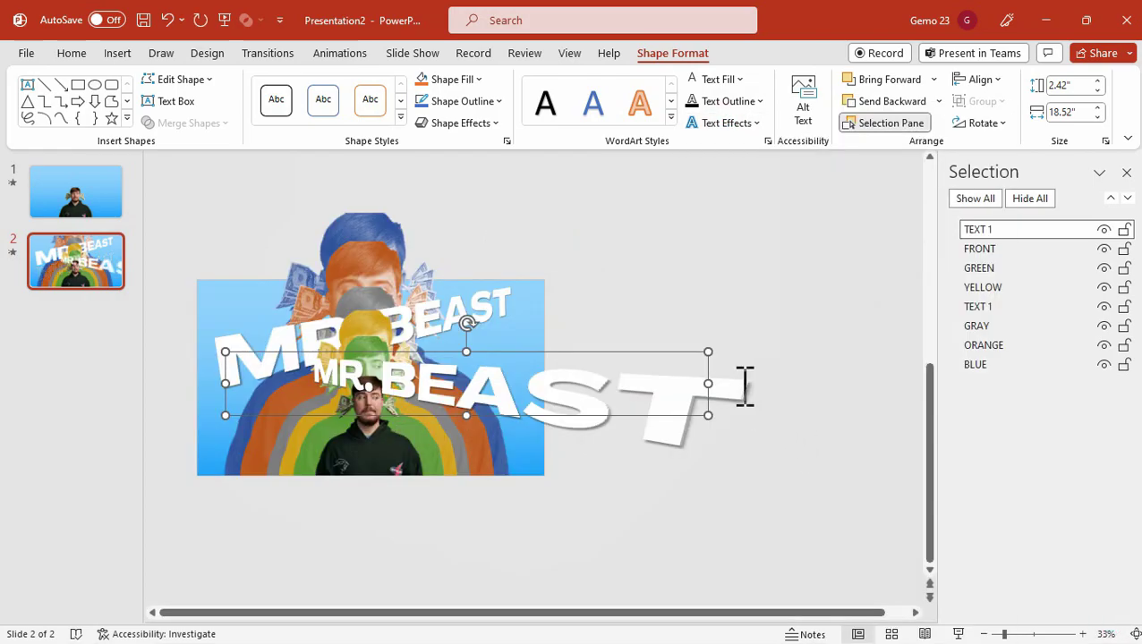
{"action": "left_click_drag", "start_coordinate": [601, 351], "coordinate": [527, 386]}
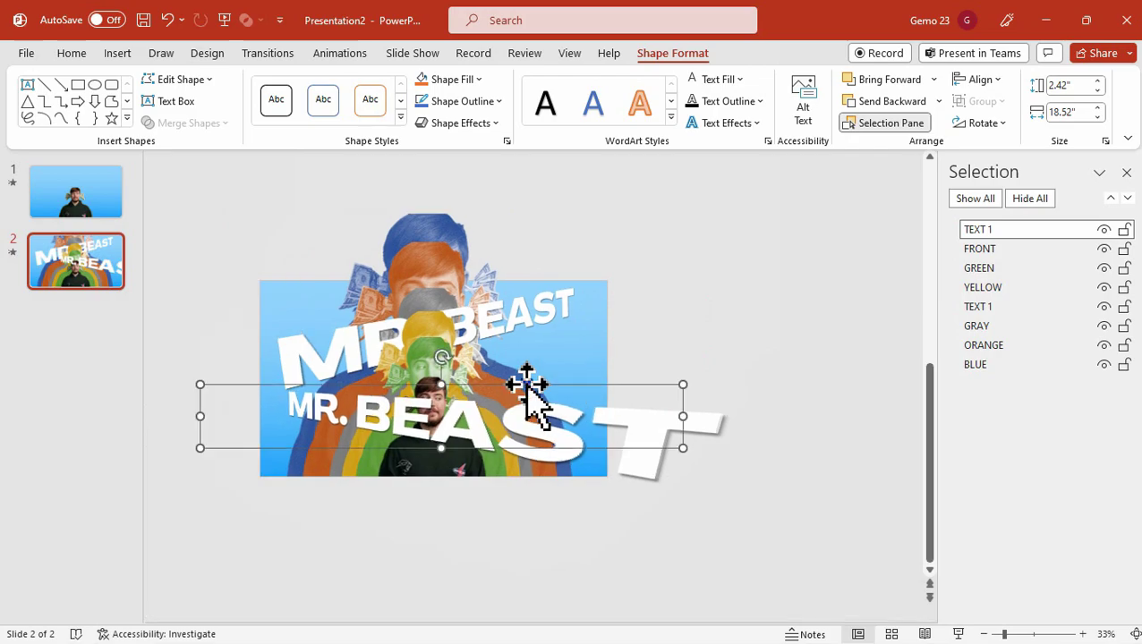
{"action": "left_click", "coordinate": [72, 53]}
{"action": "left_click", "coordinate": [434, 85]}
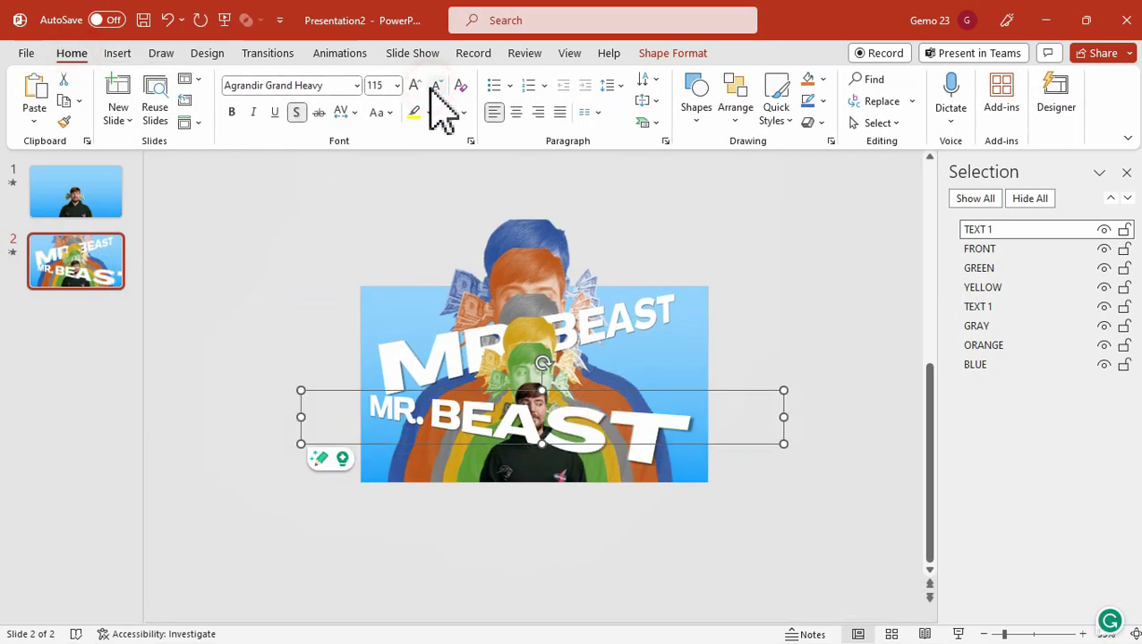
{"action": "left_click_drag", "start_coordinate": [617, 391], "coordinate": [637, 394]}
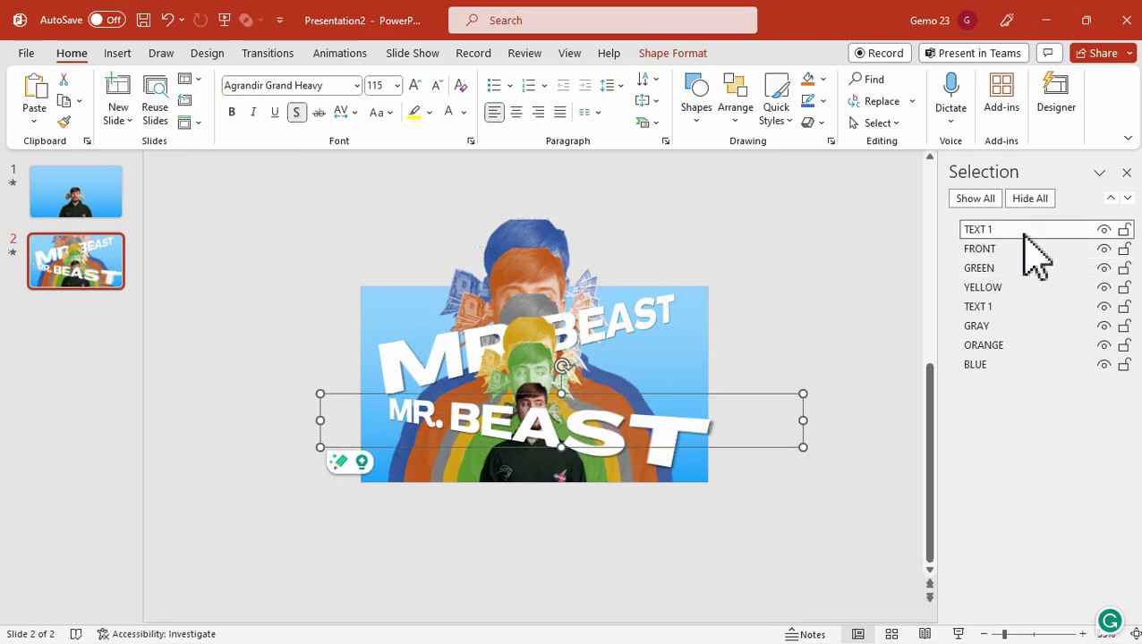
Layer the copied title behind the person and rename it TEXT 2
{"action": "left_click_drag", "start_coordinate": [1018, 234], "coordinate": [1024, 280]}
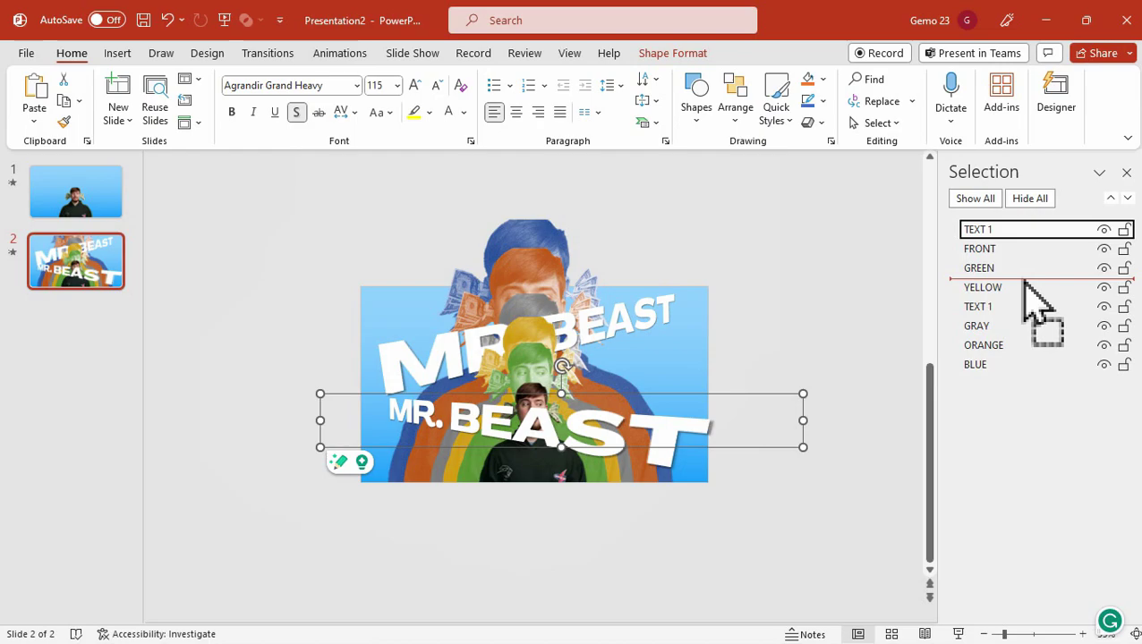
{"action": "left_click_drag", "start_coordinate": [1027, 300], "coordinate": [1000, 304]}
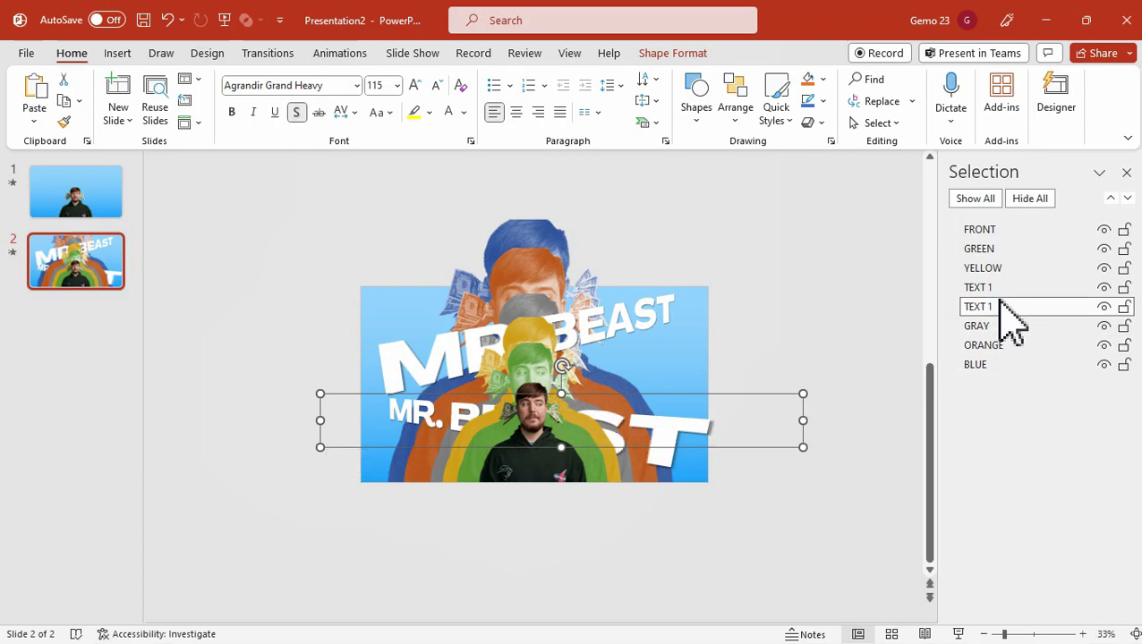
{"action": "left_click", "coordinate": [806, 255]}
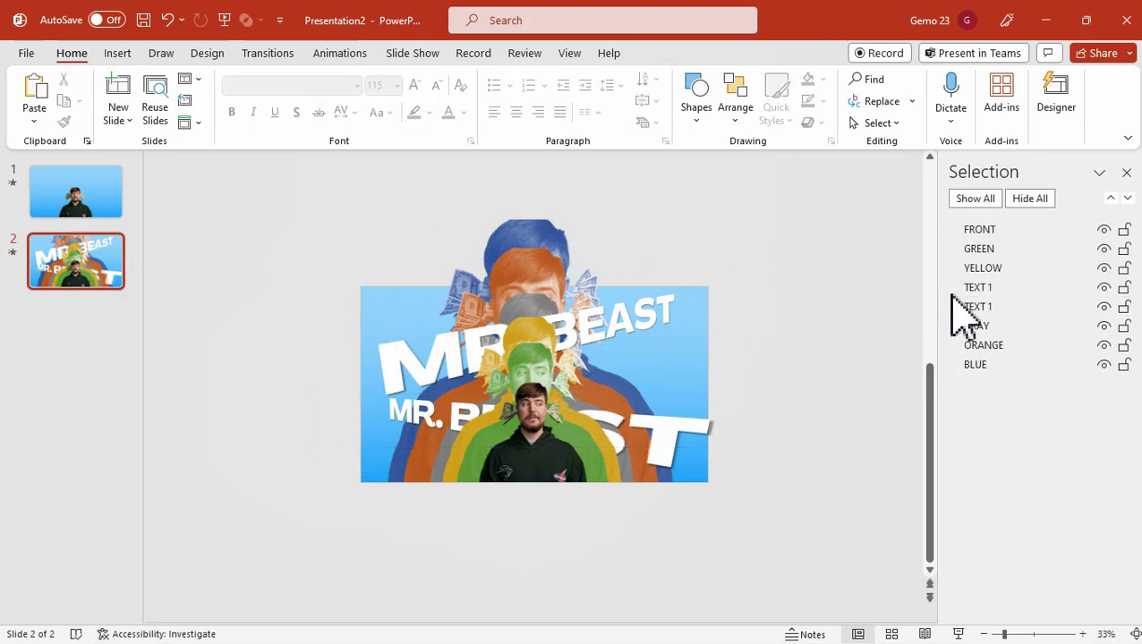
{"action": "left_click", "coordinate": [988, 307]}
{"action": "left_click", "coordinate": [1007, 306]}
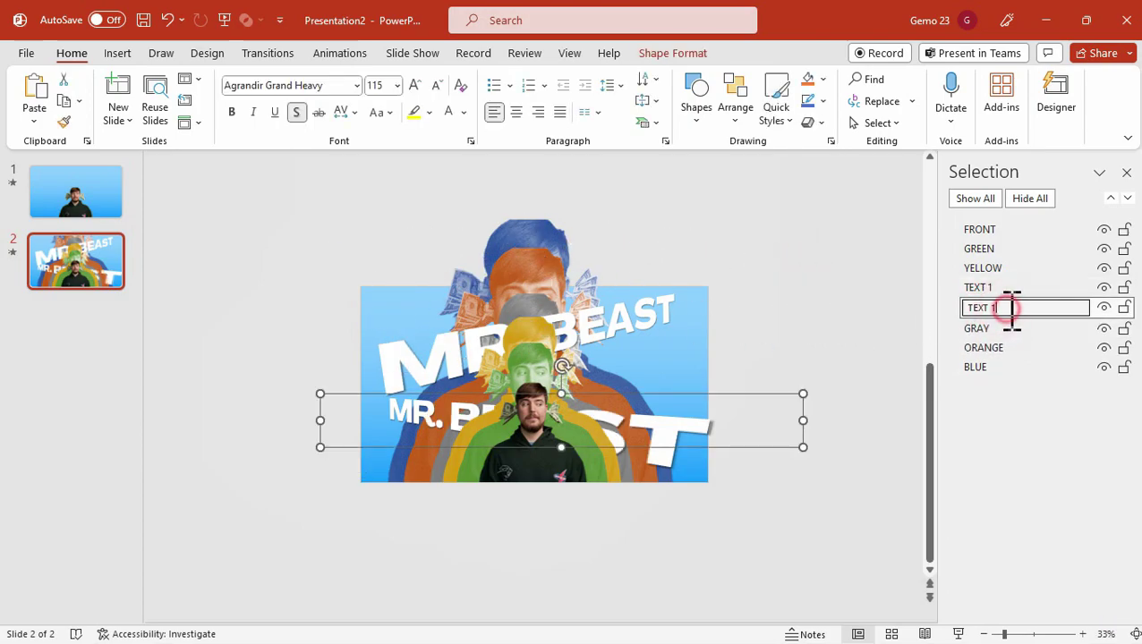
{"action": "type", "text": "TEXT 2"}
{"action": "key", "text": "Tab"}
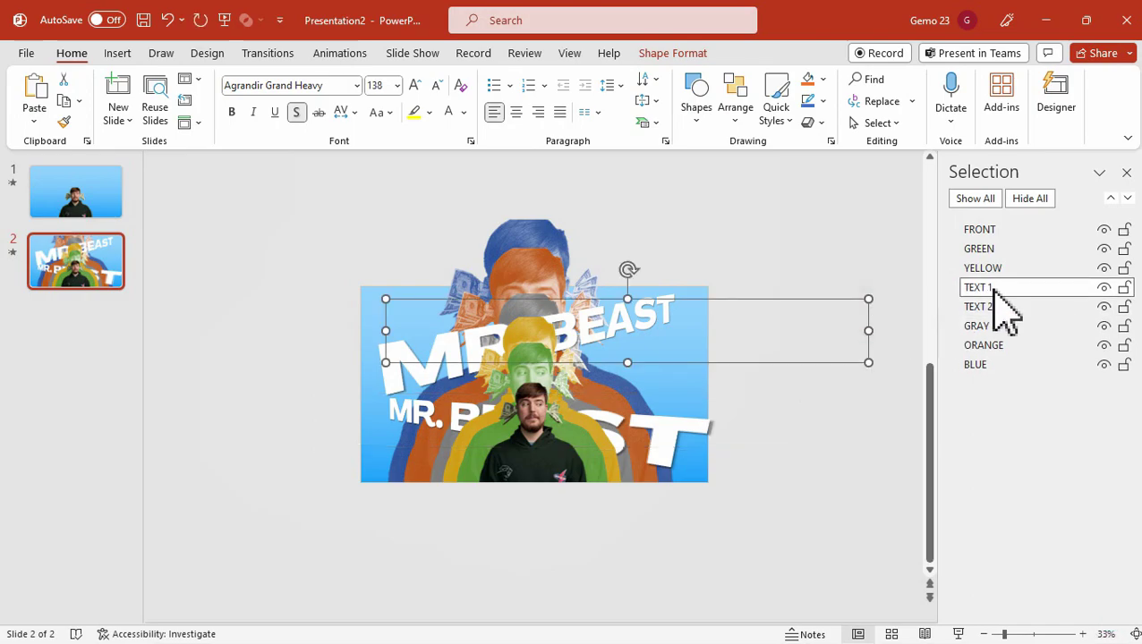
Copy TEXT 1 and TEXT 2 onto slide 1
{"action": "left_click", "coordinate": [788, 362]}
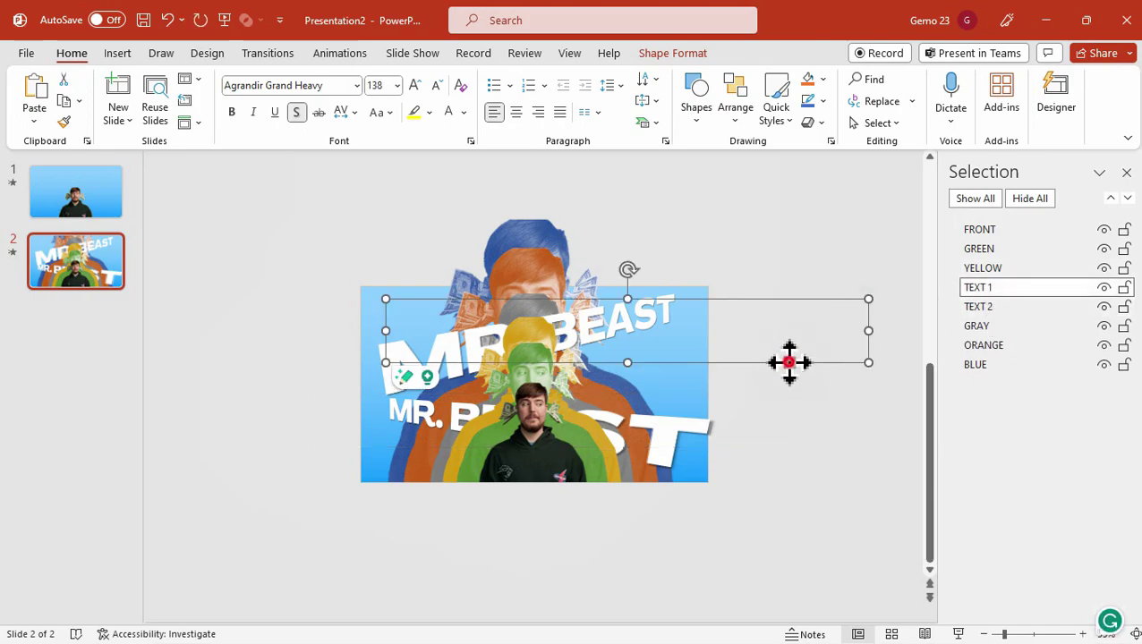
{"action": "left_click", "coordinate": [704, 431], "text": "shift"}
{"action": "right_click", "coordinate": [732, 392]}
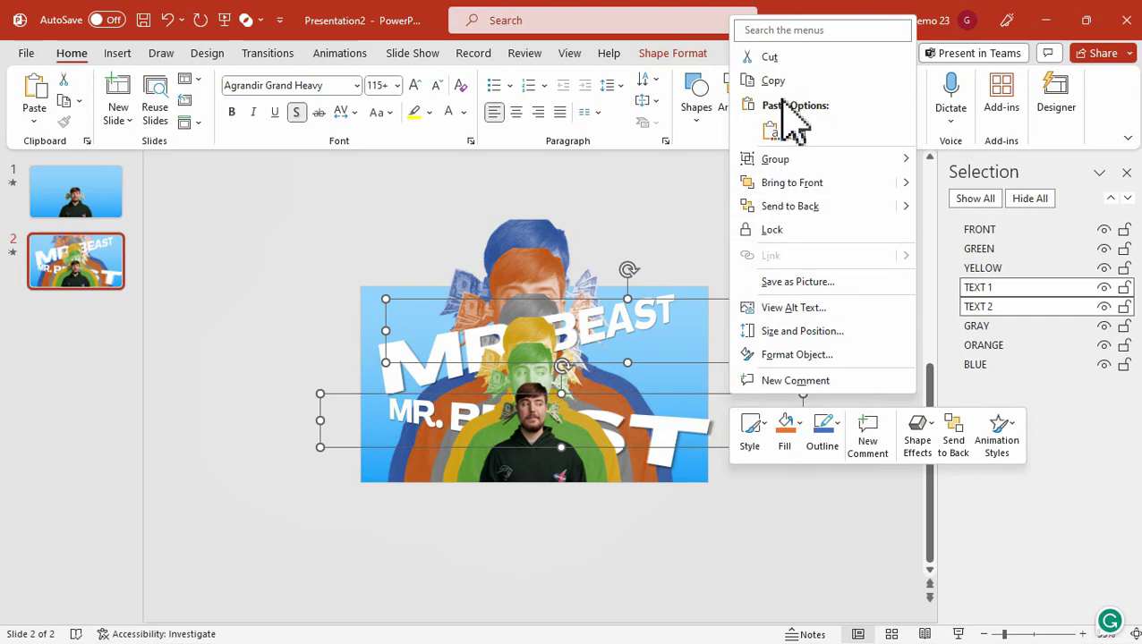
{"action": "left_click", "coordinate": [774, 83]}
{"action": "left_click", "coordinate": [105, 199]}
{"action": "key", "text": "ctrl+v"}
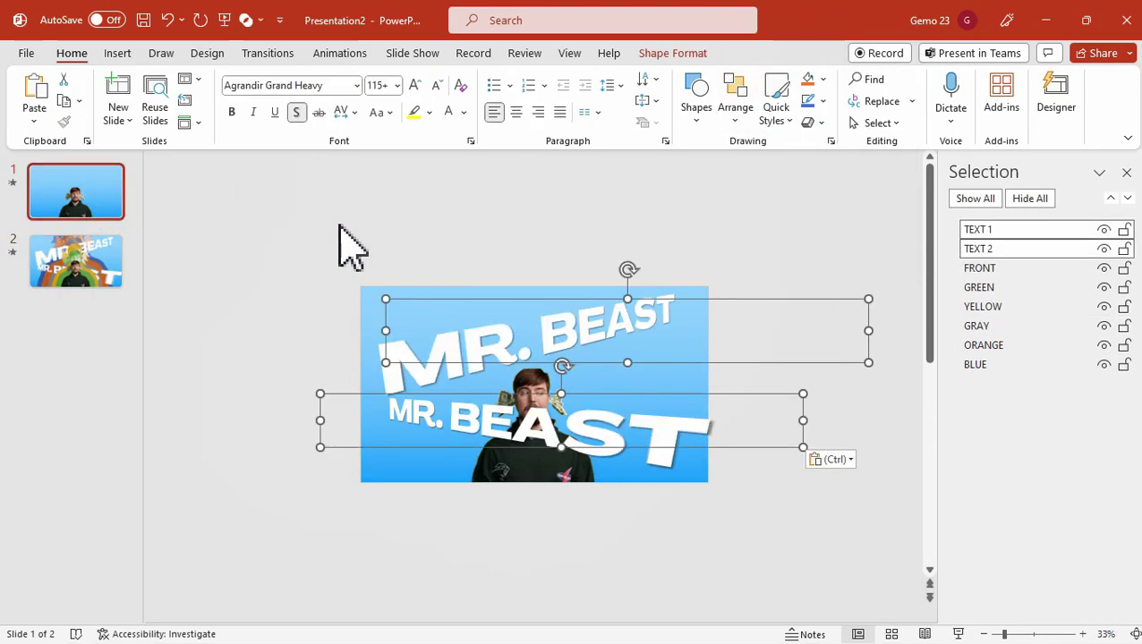
Layer both titles behind the person and move them just past slide 1's left and right edges
{"action": "left_click_drag", "start_coordinate": [1003, 234], "coordinate": [1009, 311]}
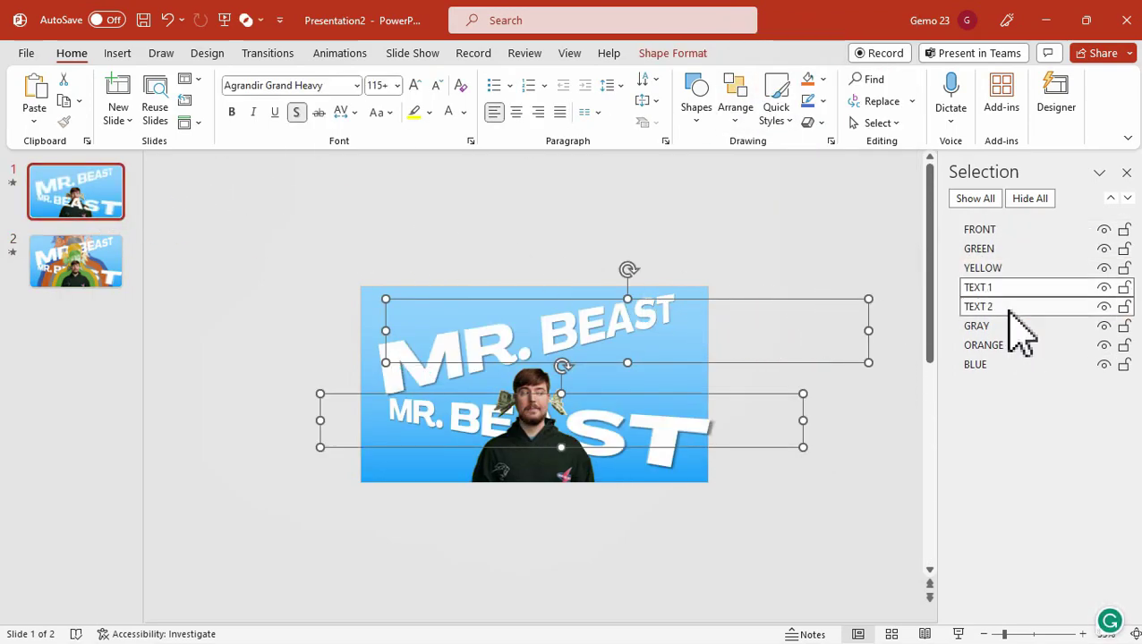
{"action": "left_click", "coordinate": [823, 242]}
{"action": "left_click", "coordinate": [673, 304]}
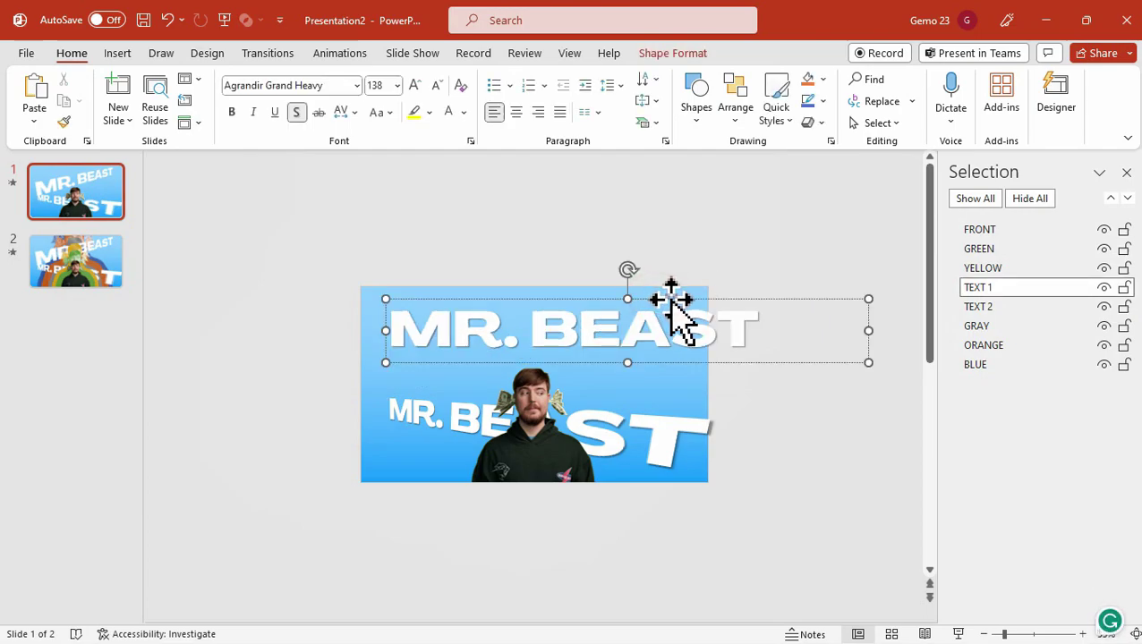
{"action": "left_click_drag", "start_coordinate": [672, 301], "coordinate": [326, 301]}
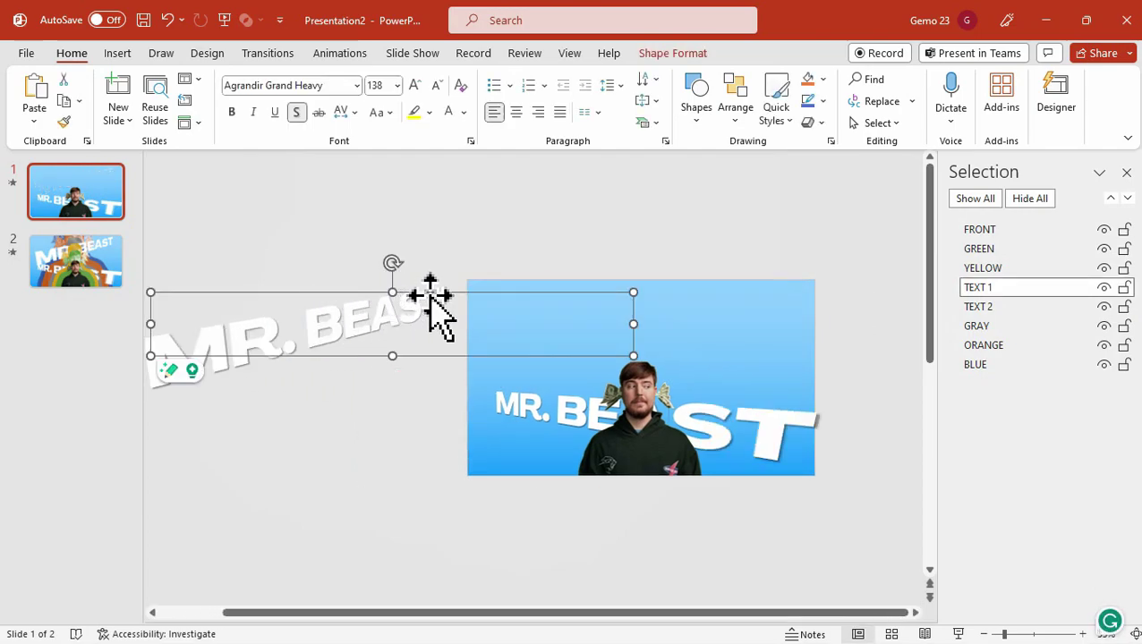
{"action": "left_click_drag", "start_coordinate": [430, 295], "coordinate": [437, 404]}
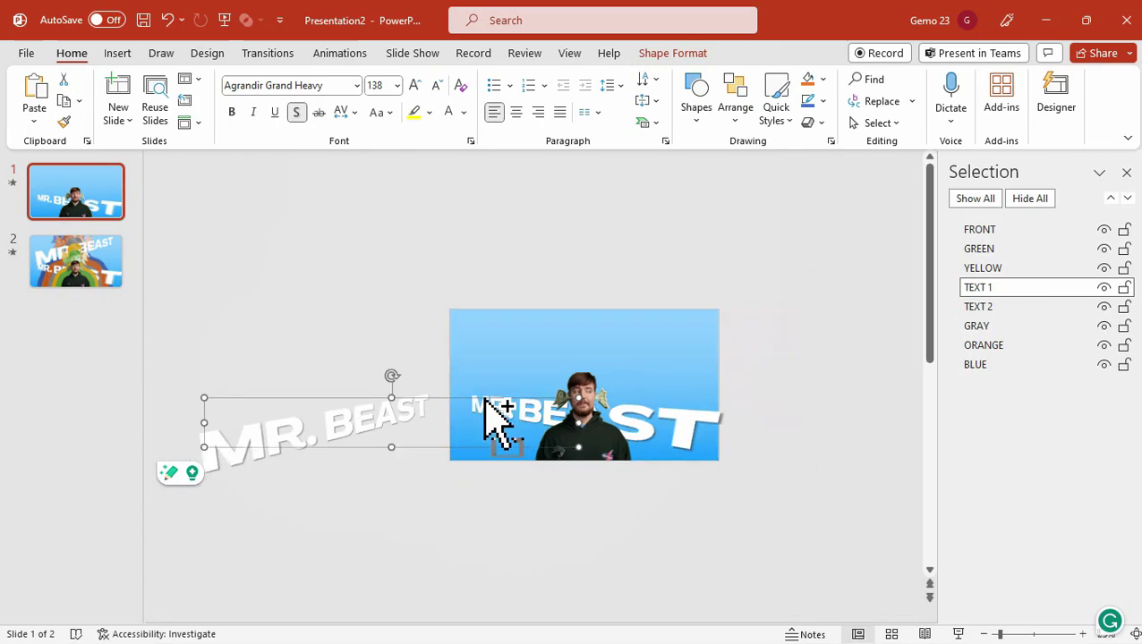
{"action": "left_click", "coordinate": [668, 400]}
{"action": "left_click_drag", "start_coordinate": [689, 400], "coordinate": [868, 436]}
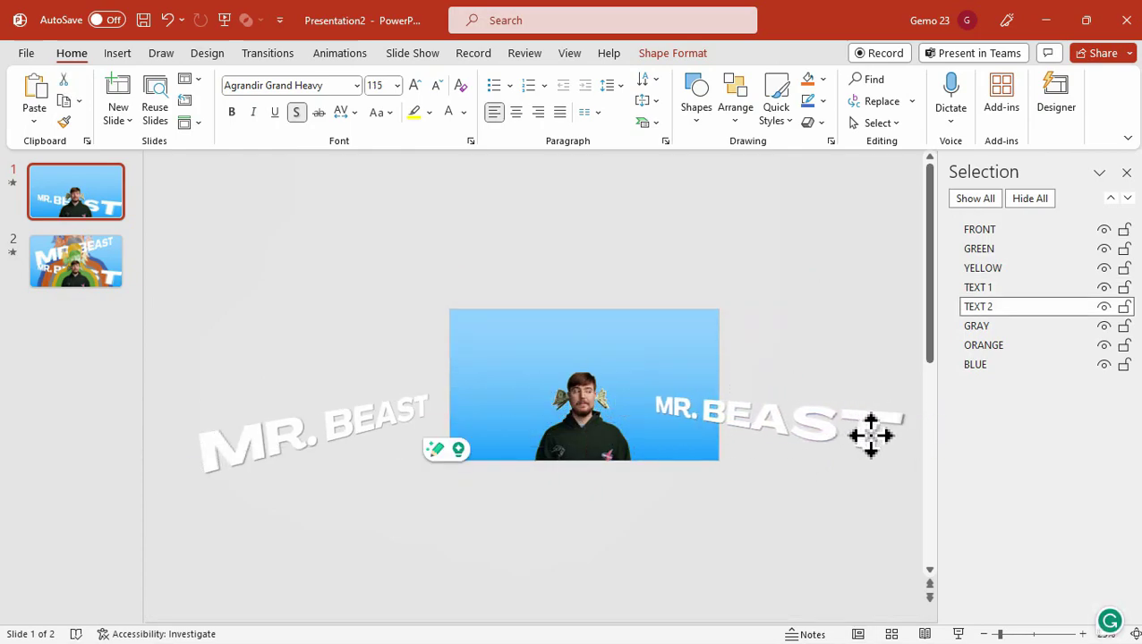
{"action": "left_click_drag", "start_coordinate": [835, 382], "coordinate": [882, 483]}
{"action": "left_click", "coordinate": [784, 357]}
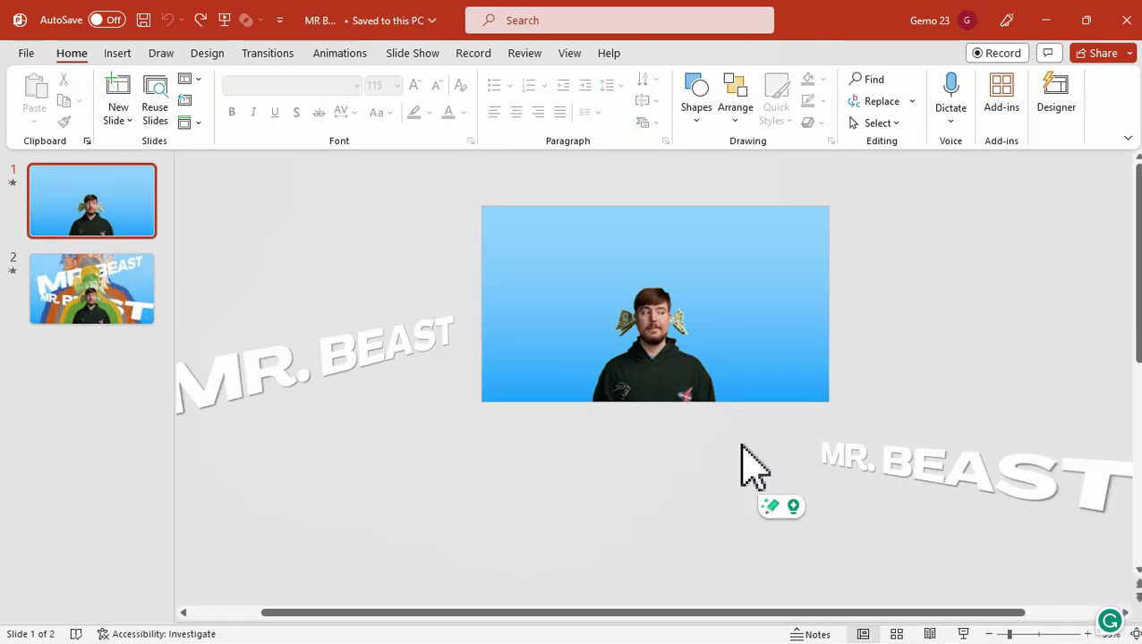
Enlarge the person photo and align it to the slide bottom
{"action": "left_click_drag", "start_coordinate": [741, 445], "coordinate": [543, 217]}
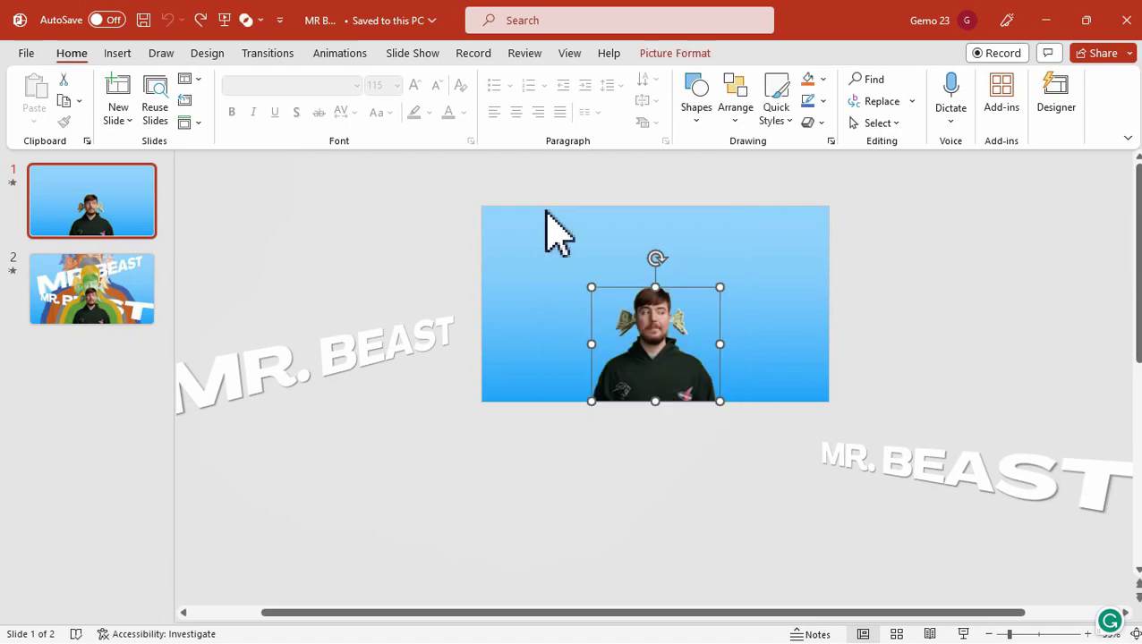
{"action": "left_click_drag", "start_coordinate": [721, 286], "coordinate": [760, 248]}
{"action": "left_click_drag", "start_coordinate": [700, 310], "coordinate": [665, 306]}
Start the slideshow from the first slide
{"action": "left_click", "coordinate": [586, 490]}
{"action": "left_click", "coordinate": [412, 52]}
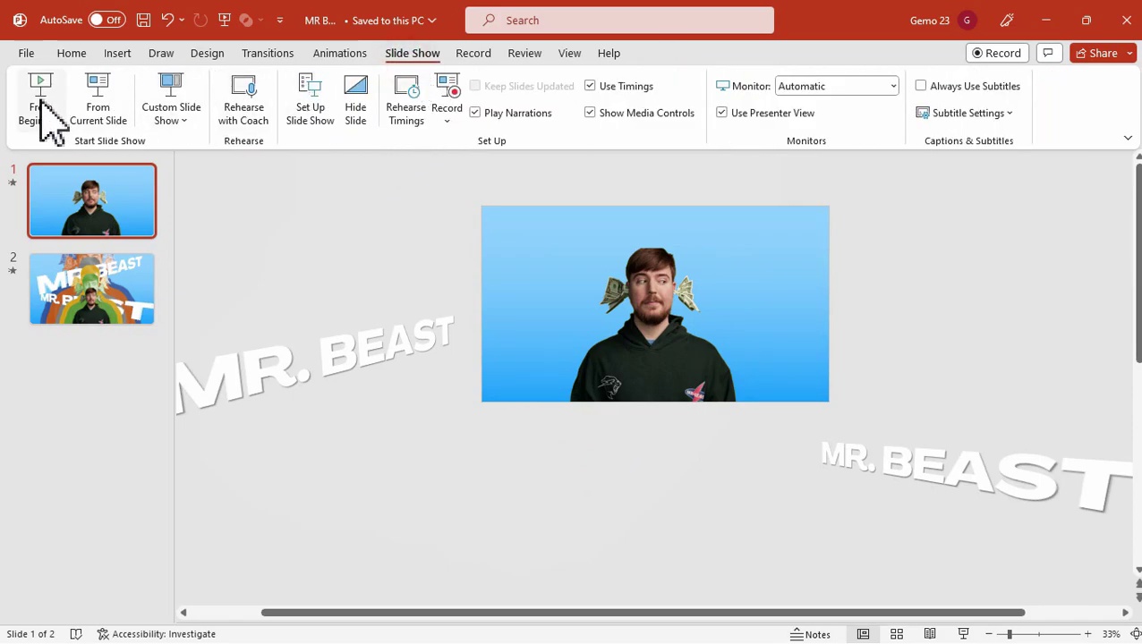